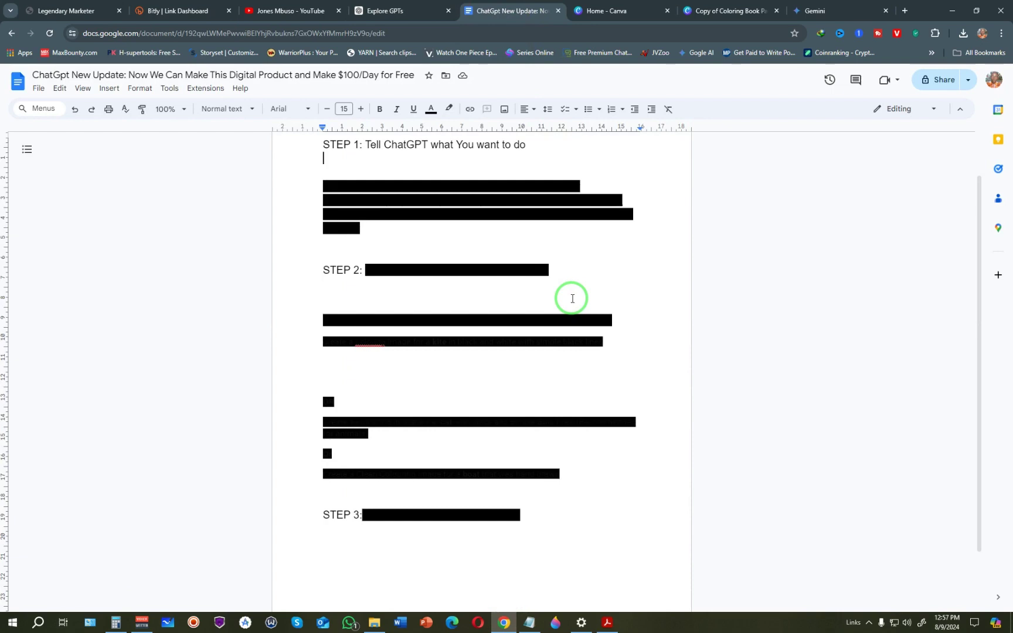
Step: Paste in the STEP 1 children's colouring-book prompt paragraph, copy it, and go to ChatGPT
scroll(573, 299, up, 2)
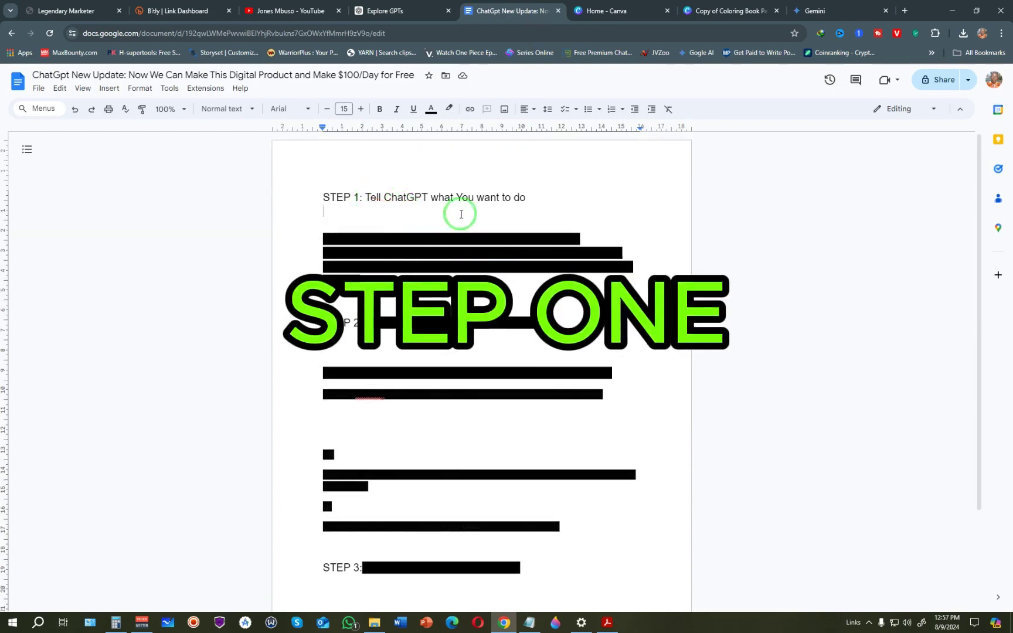
text(I am thinking of creating a children's Colouring book for Educational purposes,Specifically, I want the kids to learn the alphabet as they do the colouring, Suggest me some illustrations i can use)
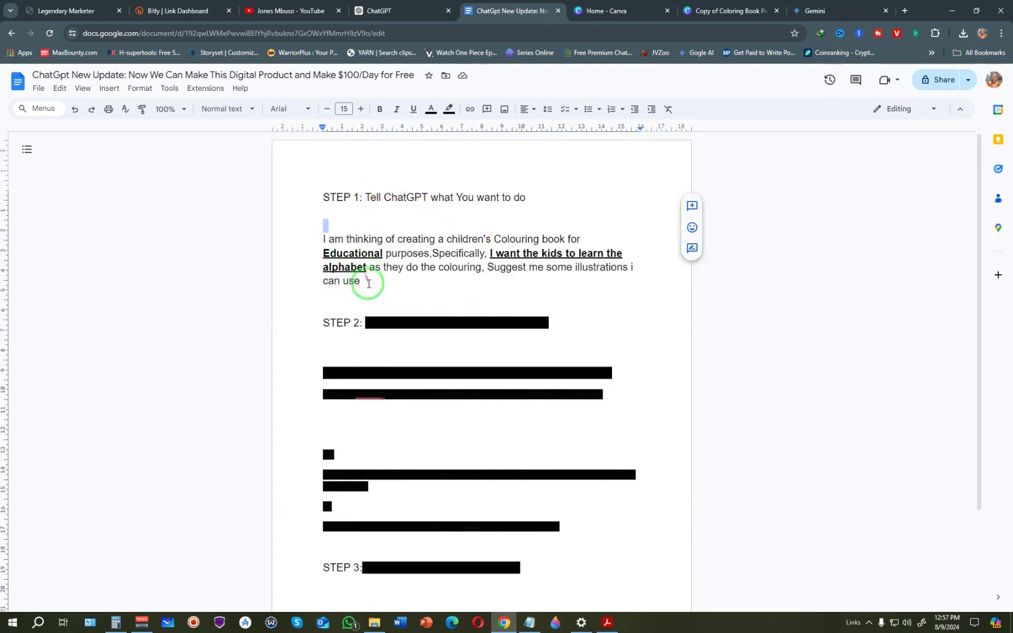
drag(369, 284, 316, 233)
right_click(366, 245)
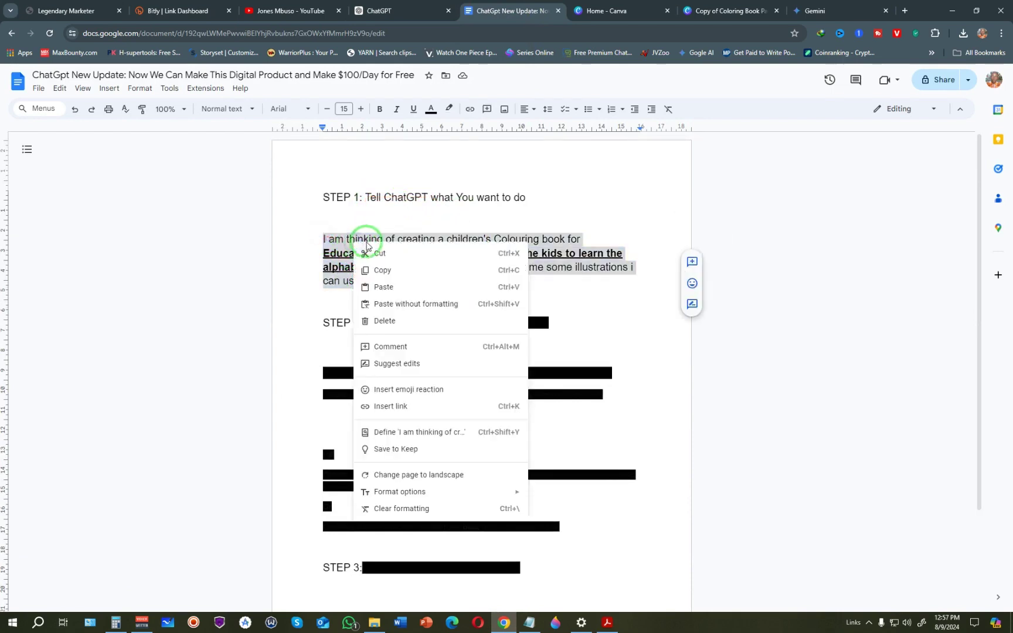
click(384, 270)
click(411, 7)
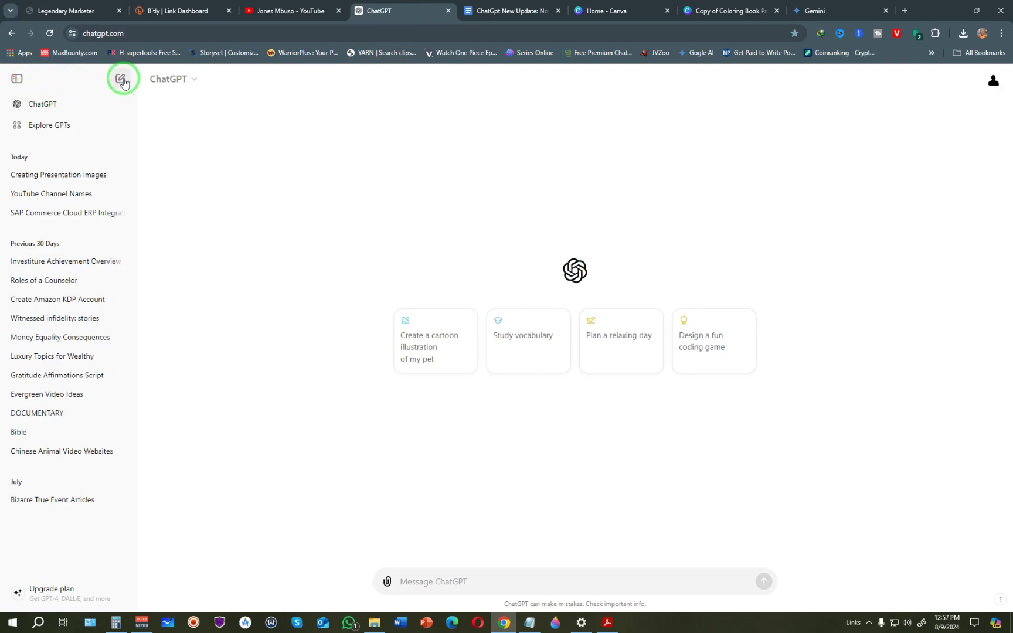
Step: Paste the colouring-book prompt into a new ChatGPT chat and send it for A–Z illustration ideas
click(417, 584)
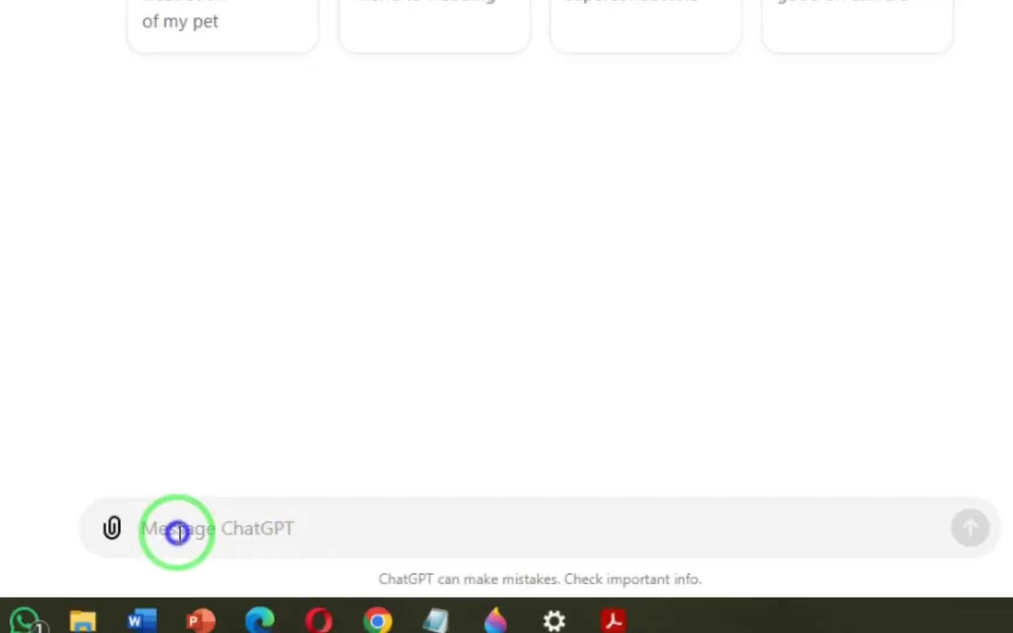
right_click(417, 582)
click(253, 209)
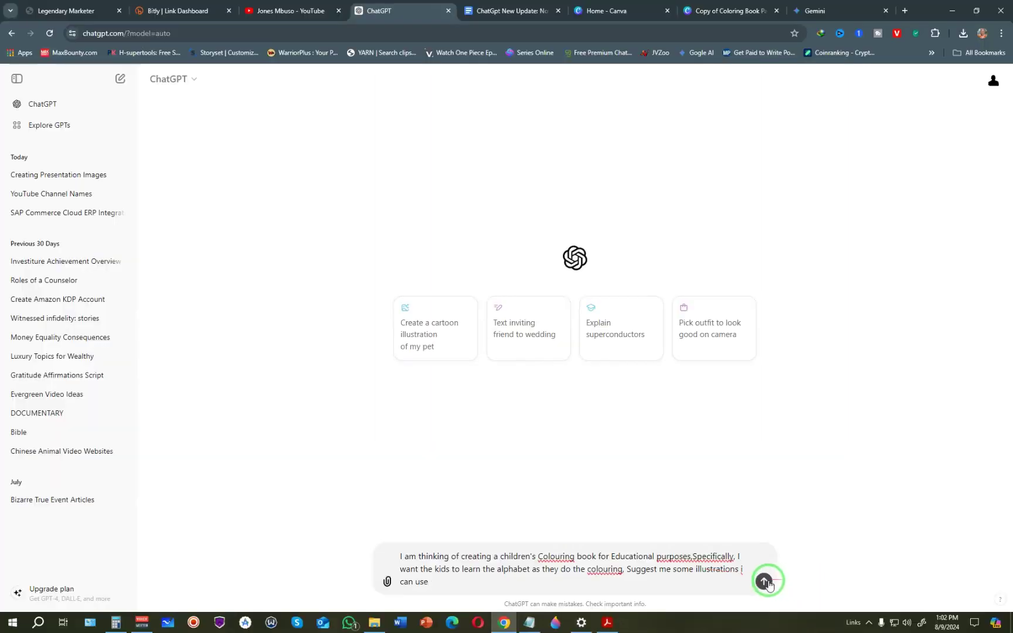
click(949, 525)
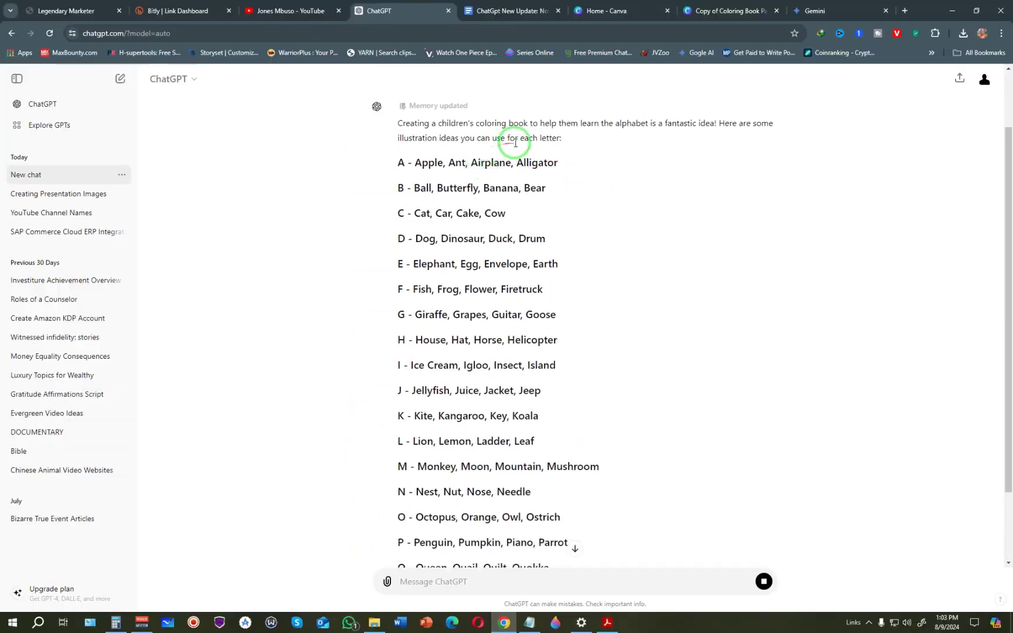
scroll(591, 205, up, 2)
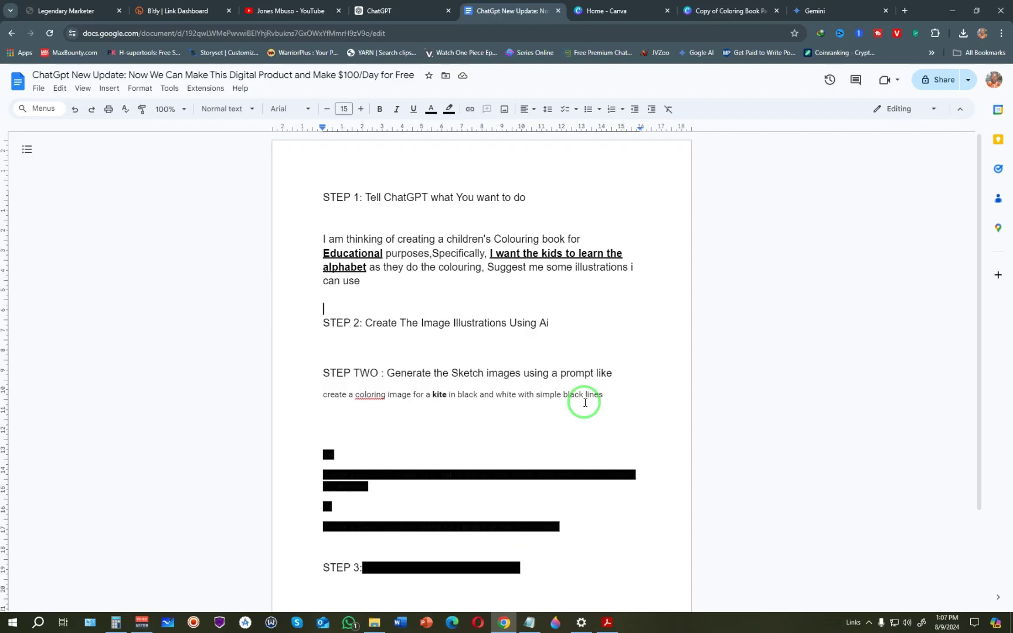
Step: Copy the STEP TWO kite colouring-image prompt line from the Google Doc and return to ChatGPT
key(ctrl+shift+Tab)
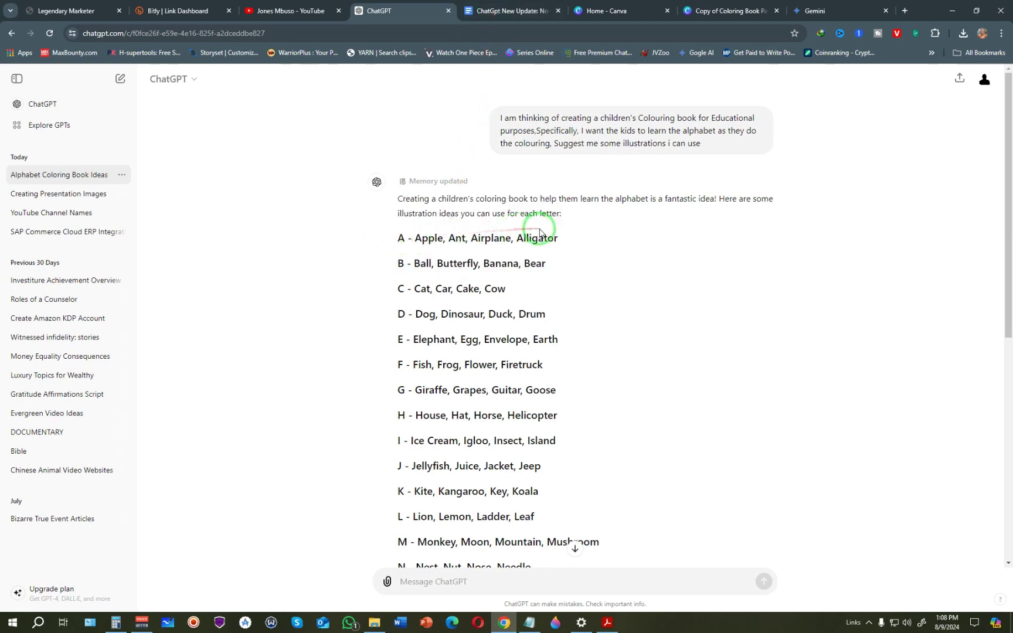
click(511, 7)
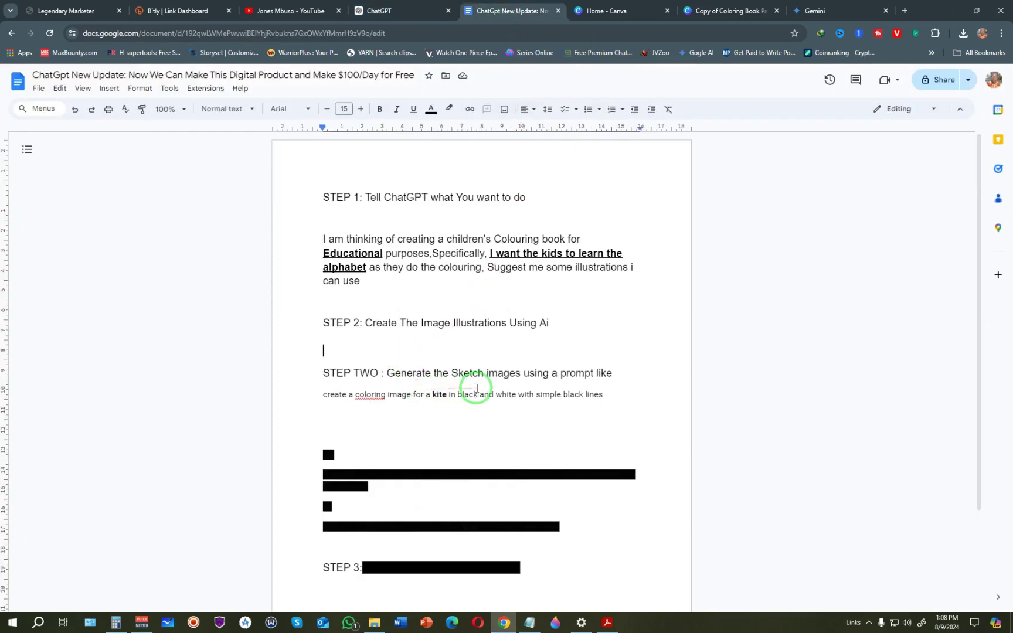
scroll(477, 388, down, 2)
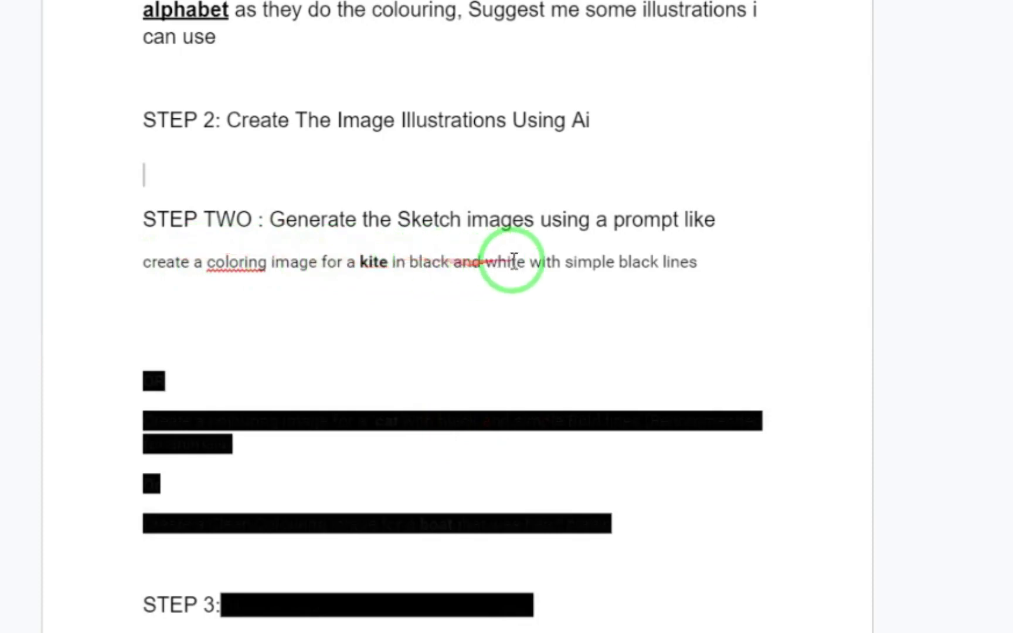
drag(698, 259, 116, 272)
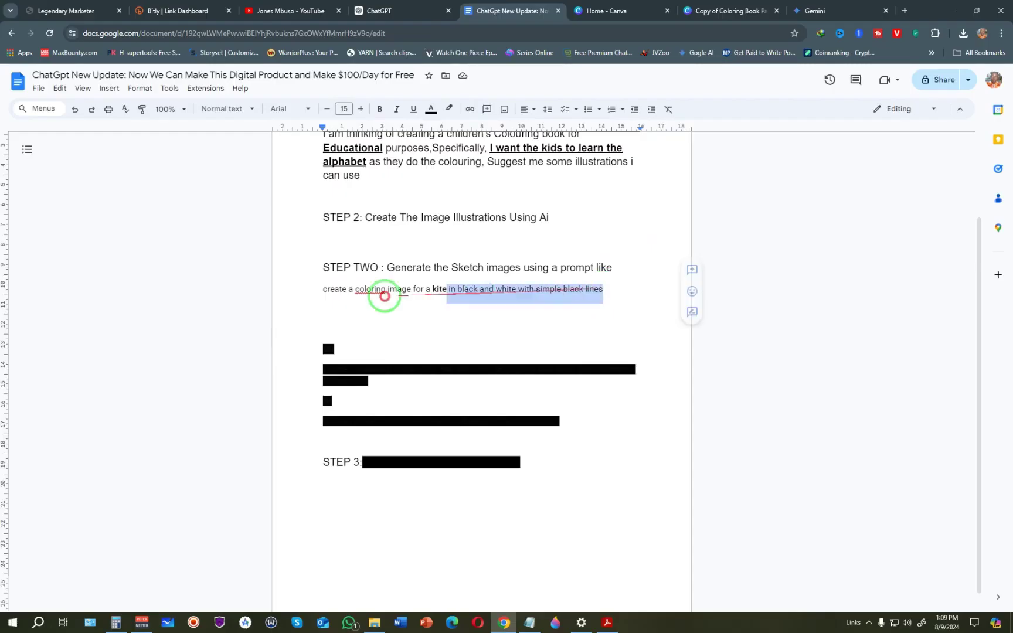
right_click(345, 291)
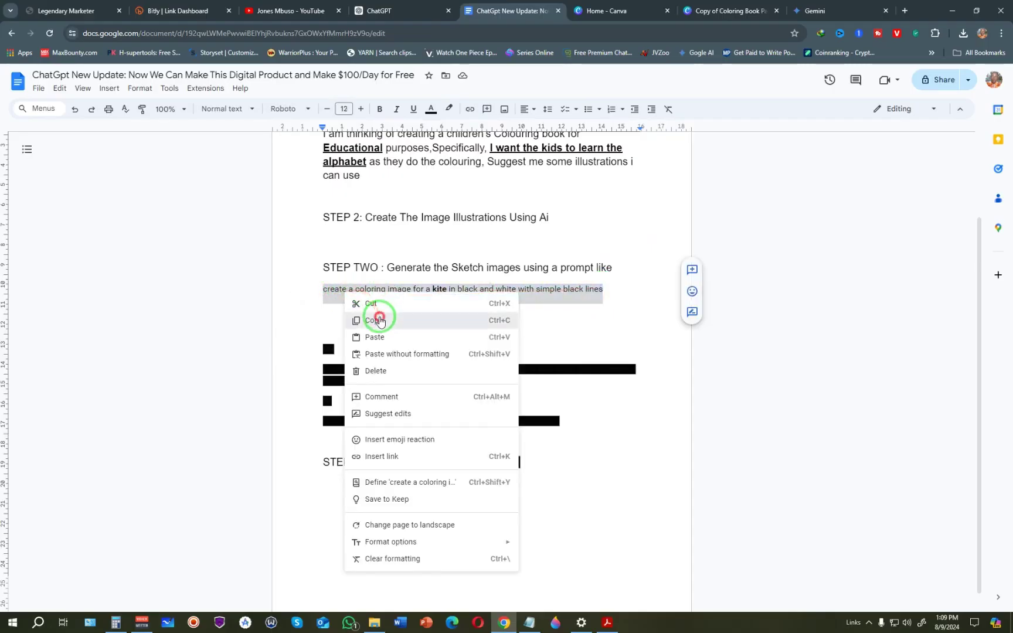
click(373, 319)
click(387, 10)
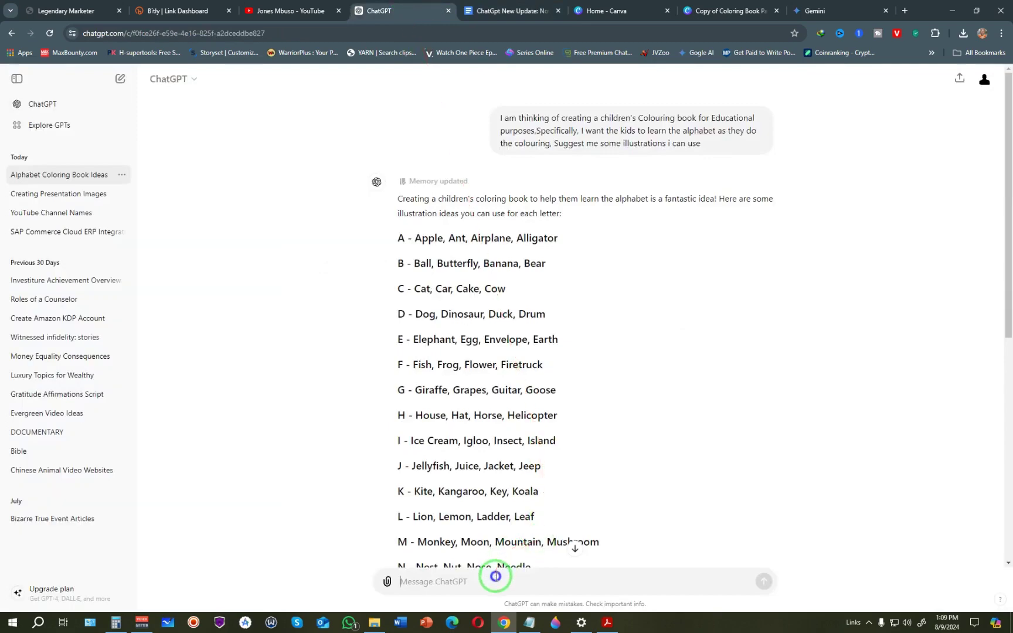
Step: Paste and send the kite prompt, then review the generated black-and-white kite colouring image
right_click(495, 575)
click(548, 309)
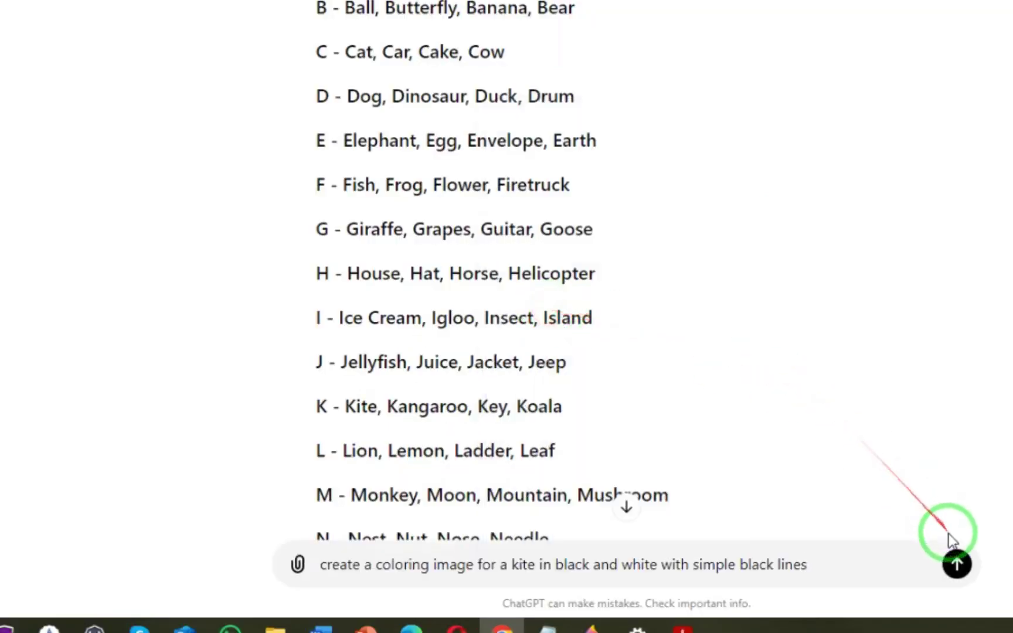
click(957, 565)
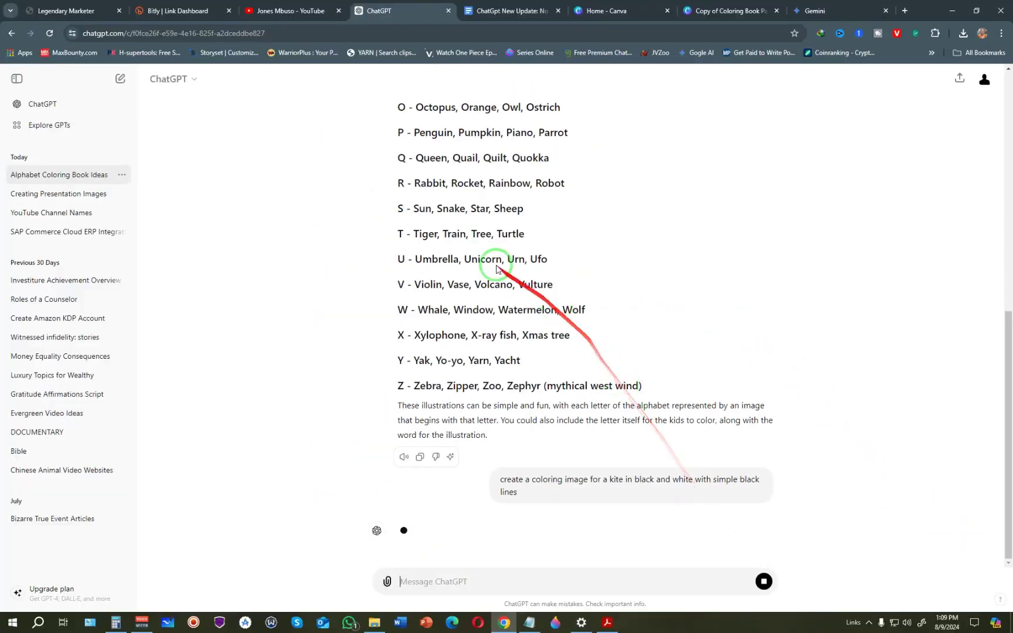
scroll(428, 161, up, 3)
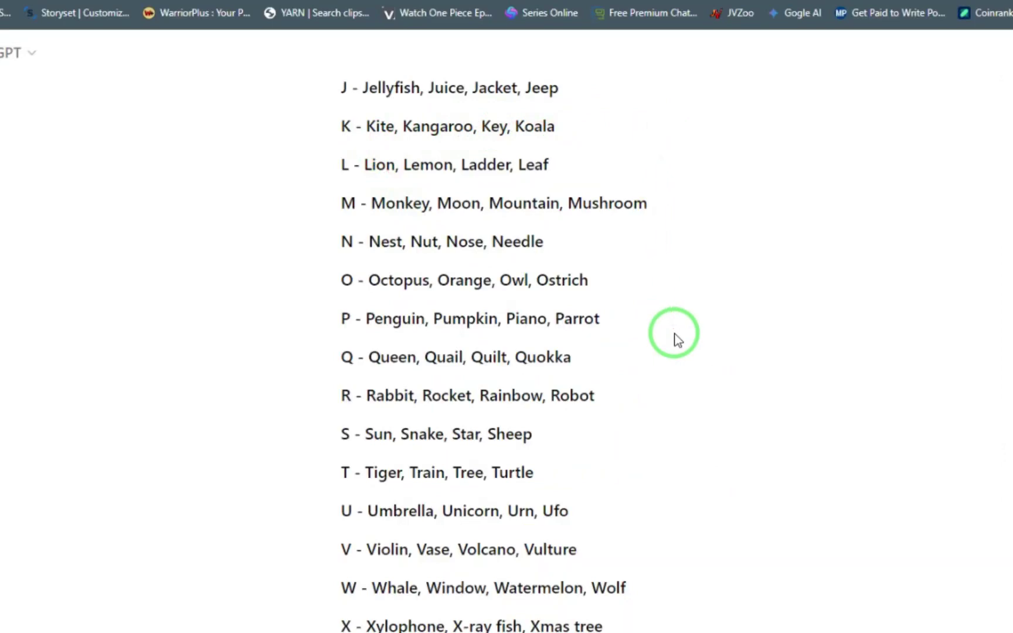
scroll(674, 335, down, 5)
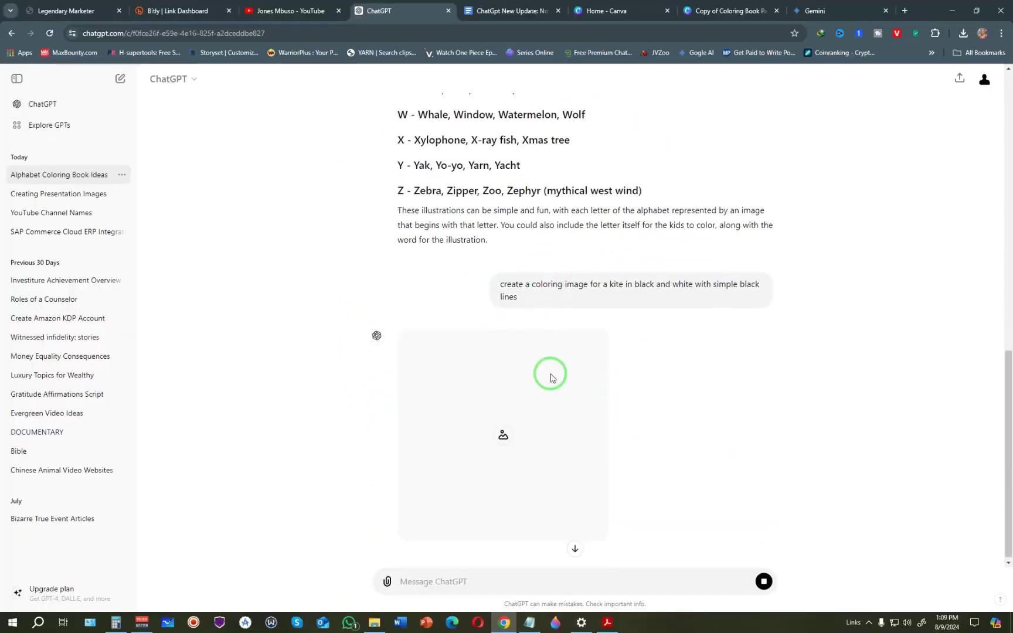
scroll(551, 378, down, 1)
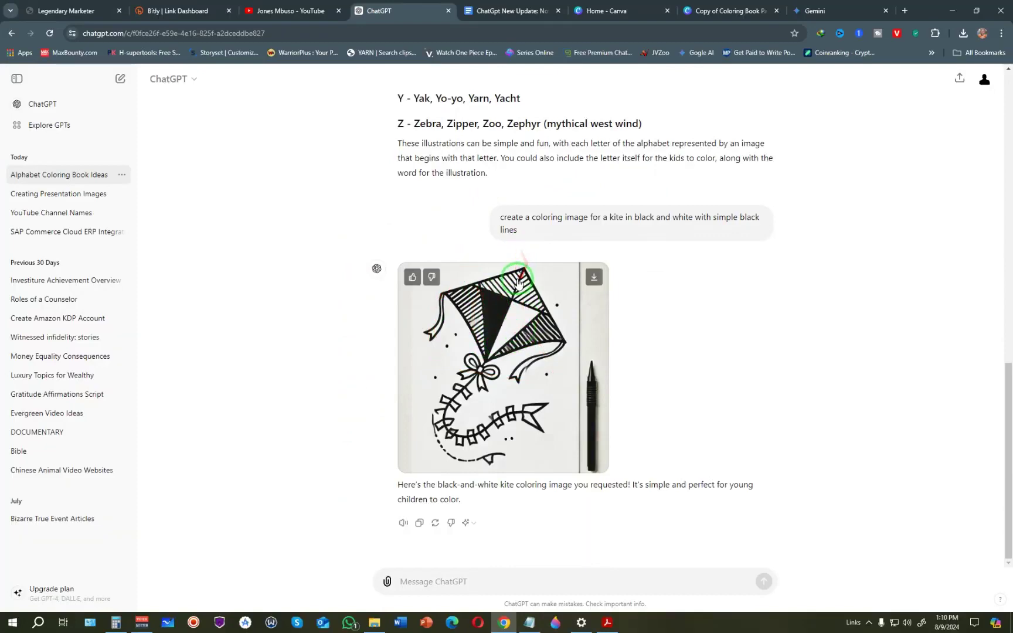
scroll(518, 278, up, 5)
scroll(517, 284, up, 6)
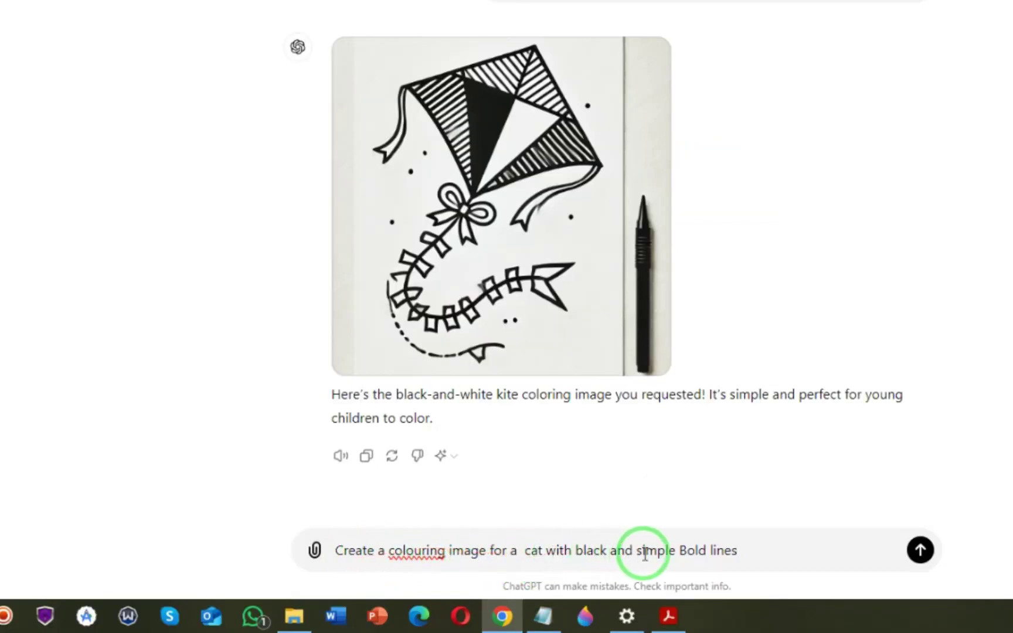
Step: Send the bold-line cat colouring-image request, then bring up the Hippo and CROC.pdf example book
click(933, 556)
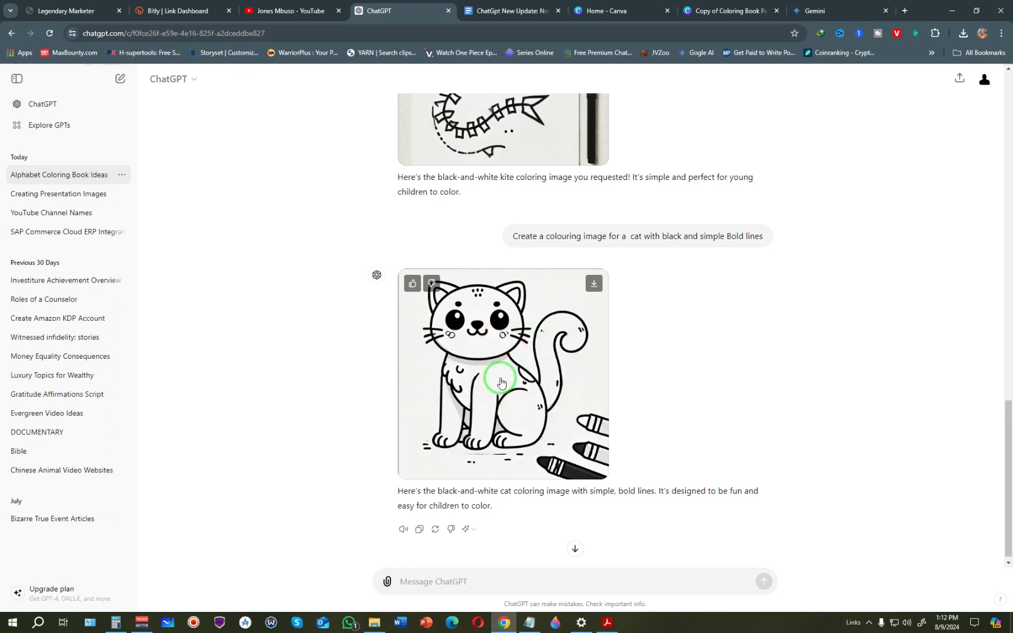
scroll(501, 383, up, 15)
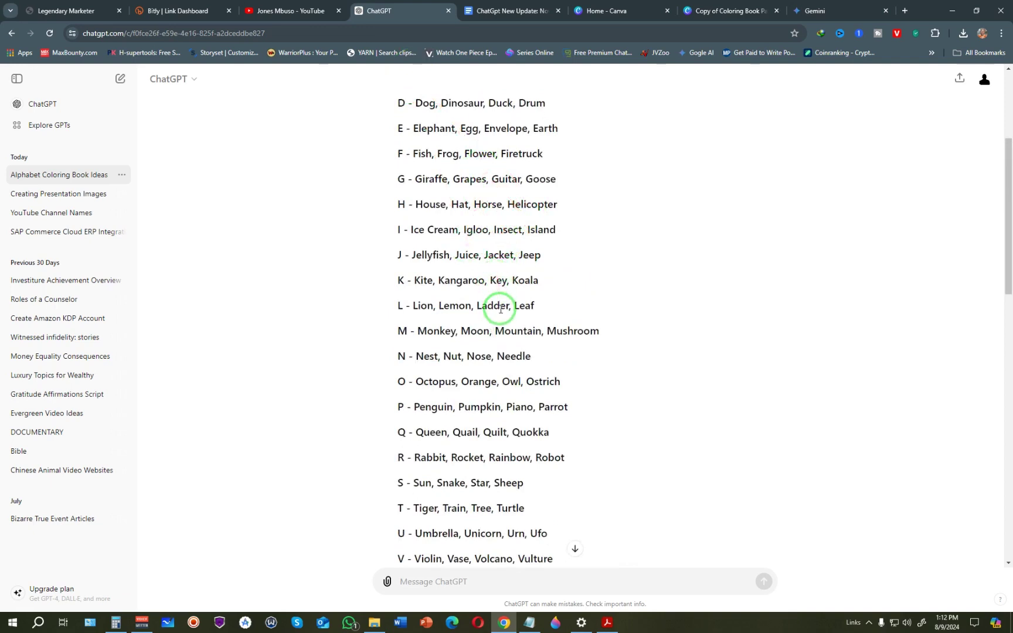
scroll(500, 309, up, 4)
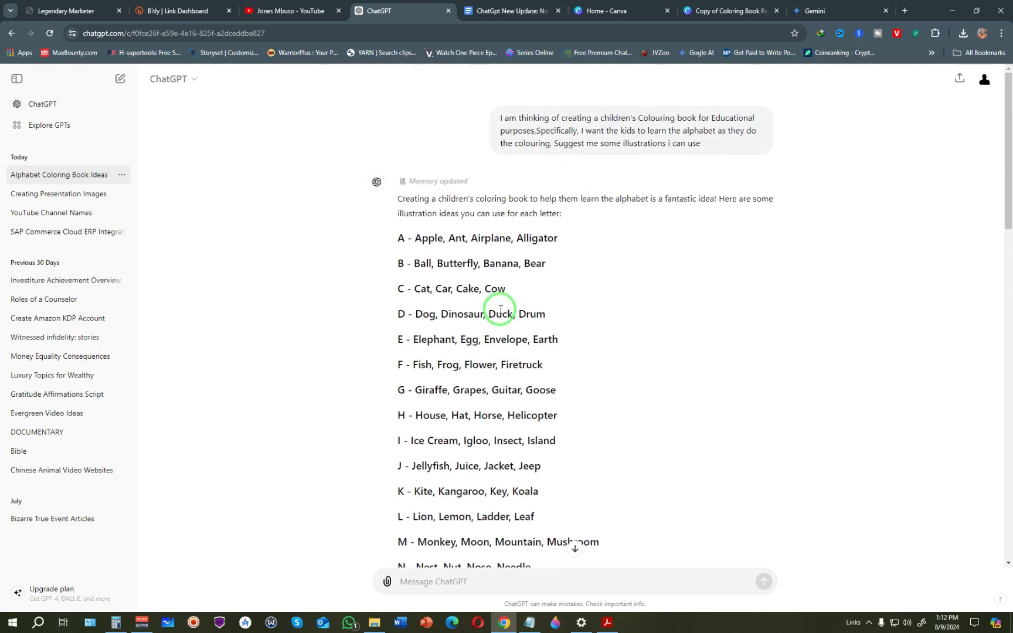
click(607, 622)
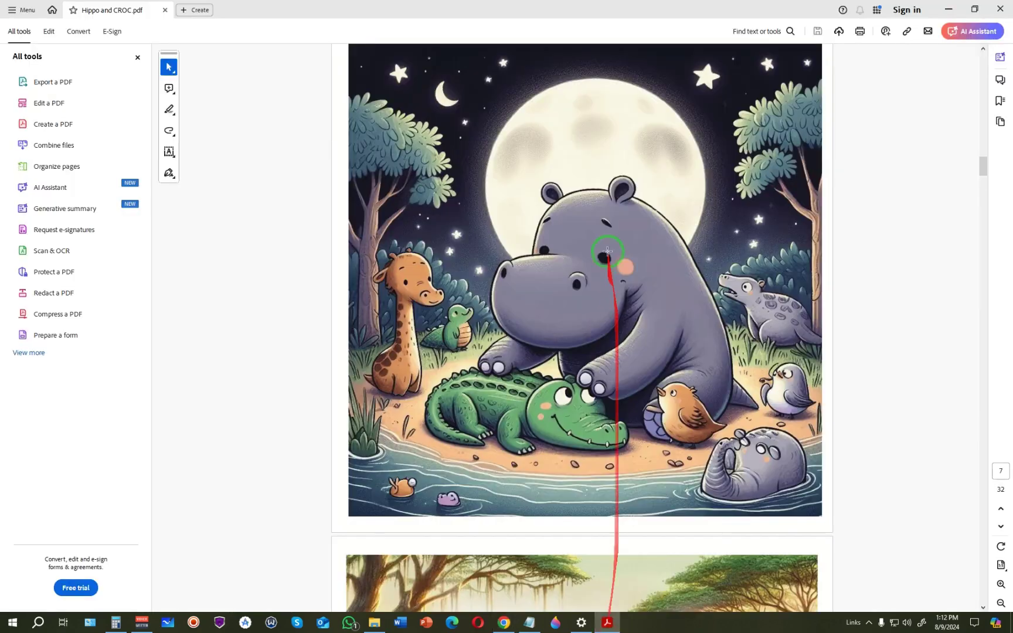
scroll(608, 250, down, 3)
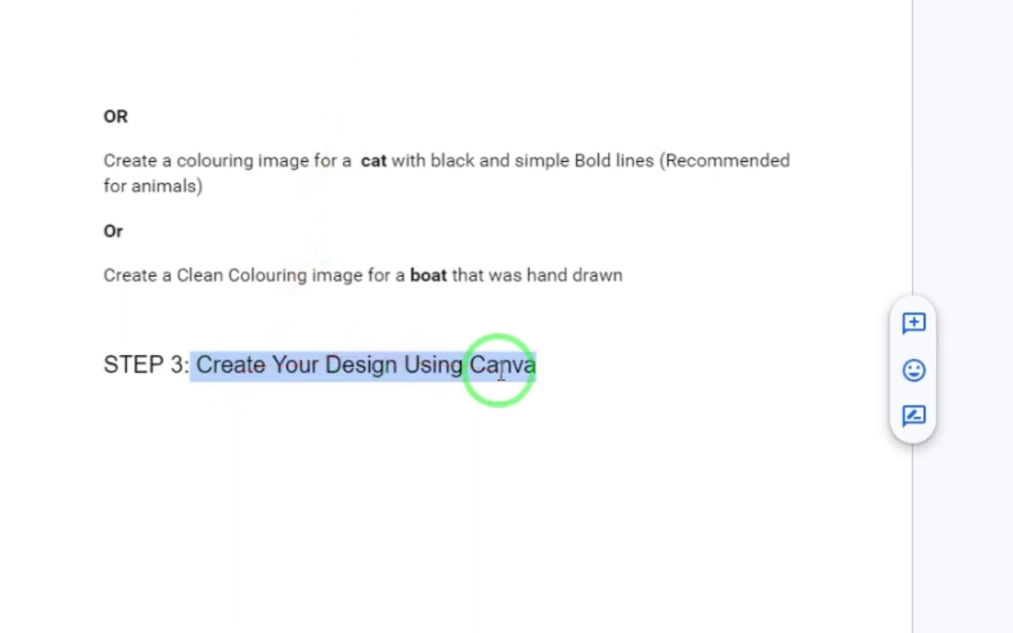
Step: Switch to the Home - Canva browser tab
click(589, 12)
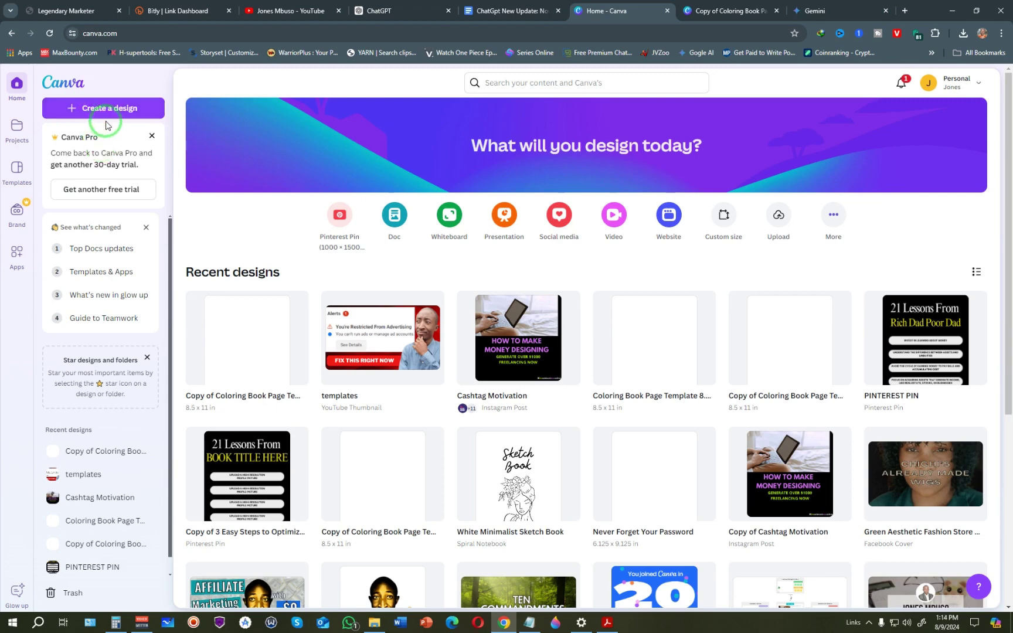
Step: Create a custom-size design measuring 8.5 × 11 inches
click(89, 112)
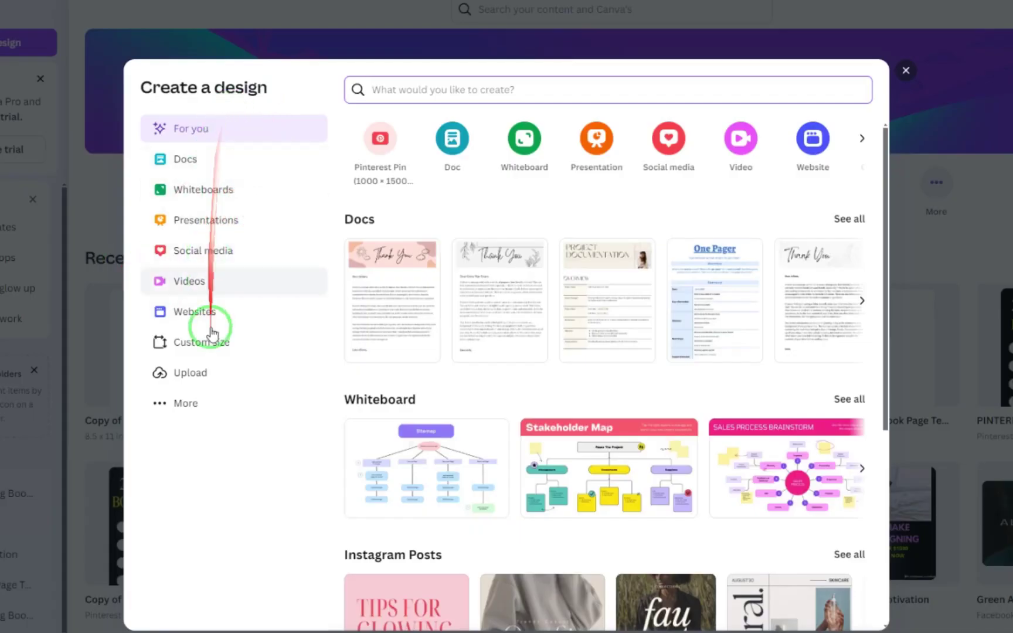
click(201, 343)
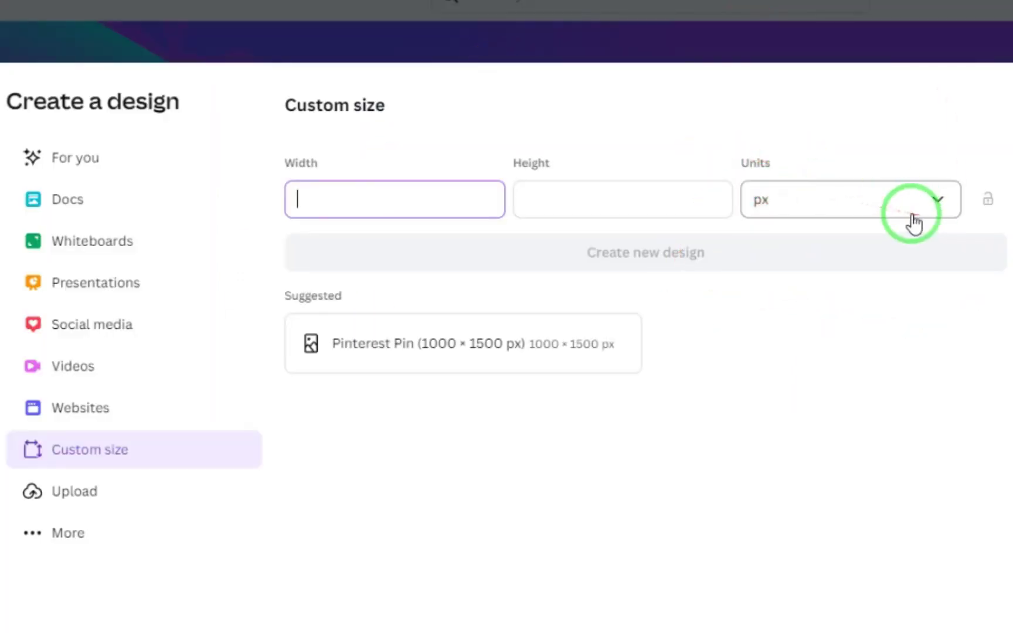
click(912, 206)
click(760, 290)
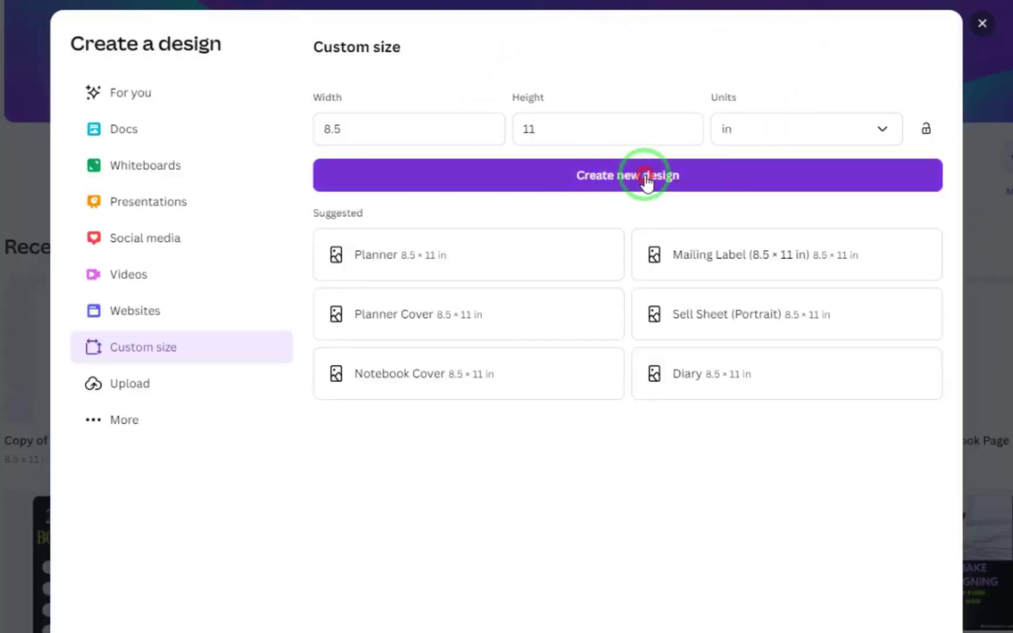
click(597, 229)
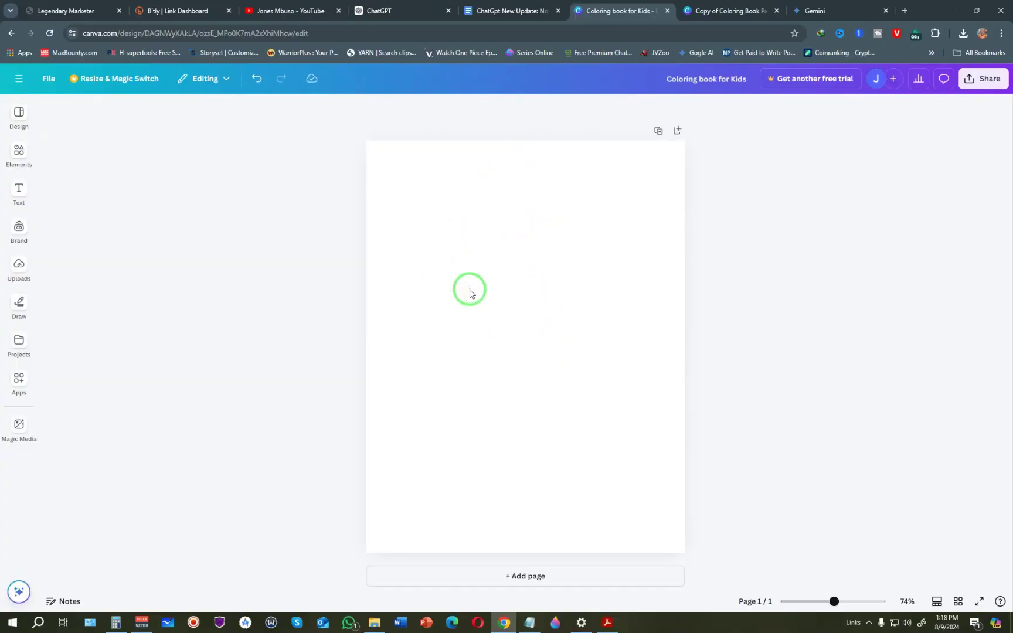
Step: Add a square shape from Elements to the blank page
drag(470, 293, 428, 251)
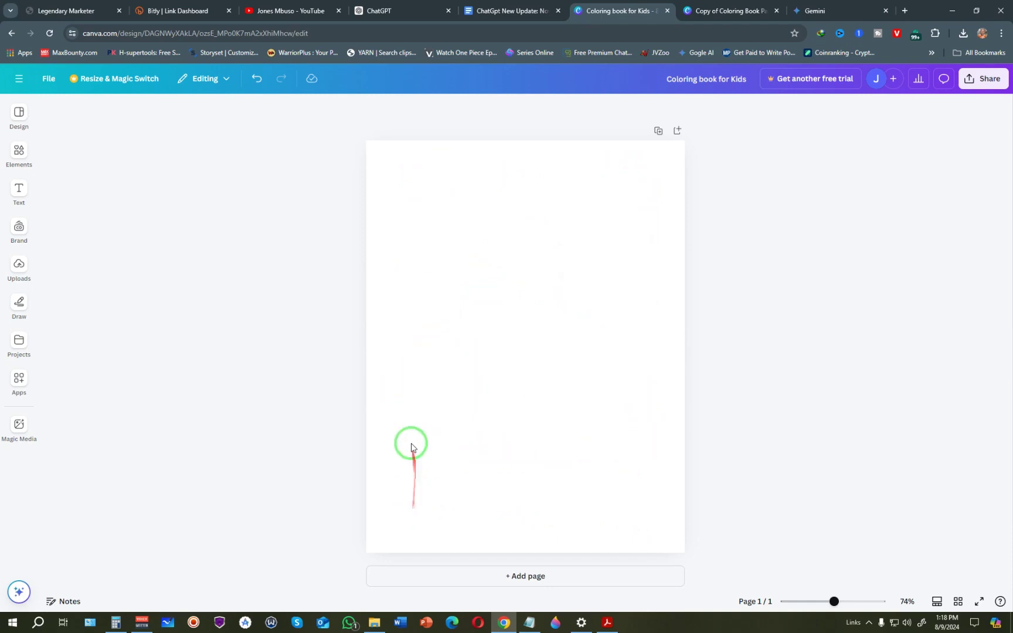
click(23, 160)
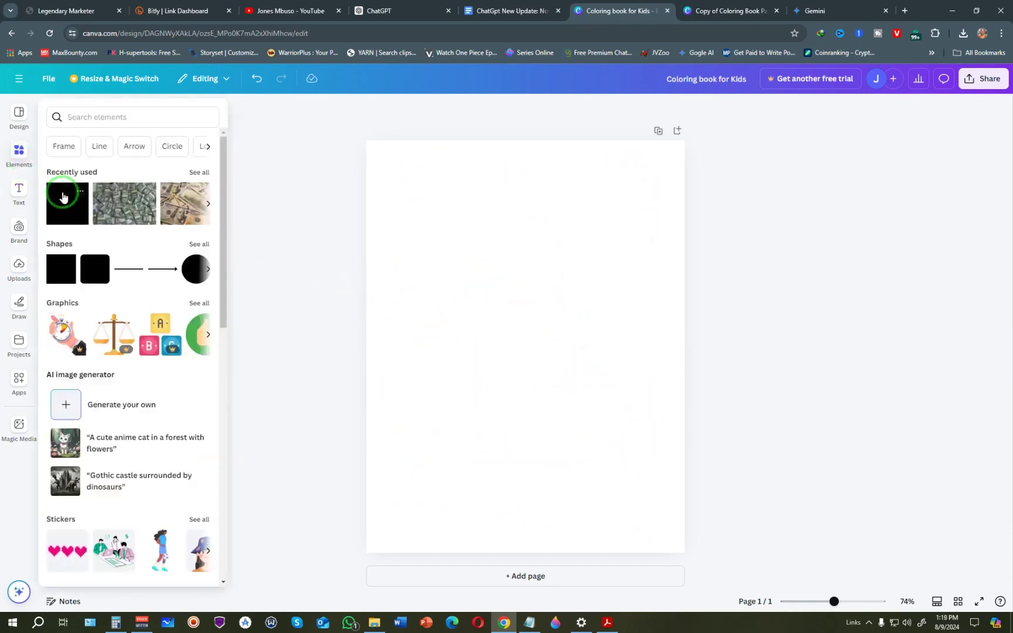
click(63, 197)
Step: Lock the square's aspect ratio and set its width to 0.375 in
click(525, 284)
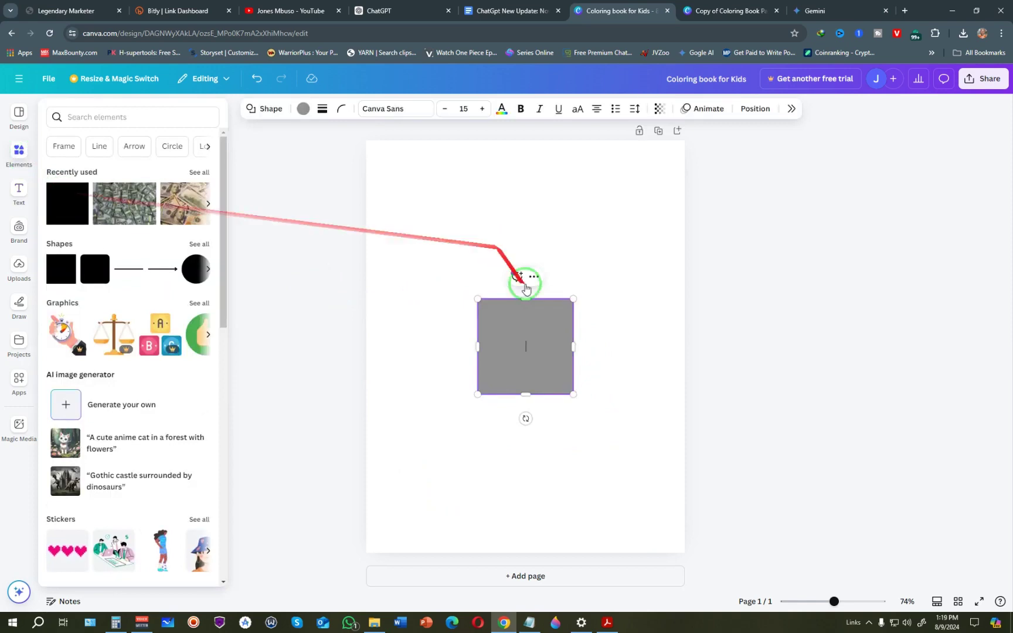
click(537, 321)
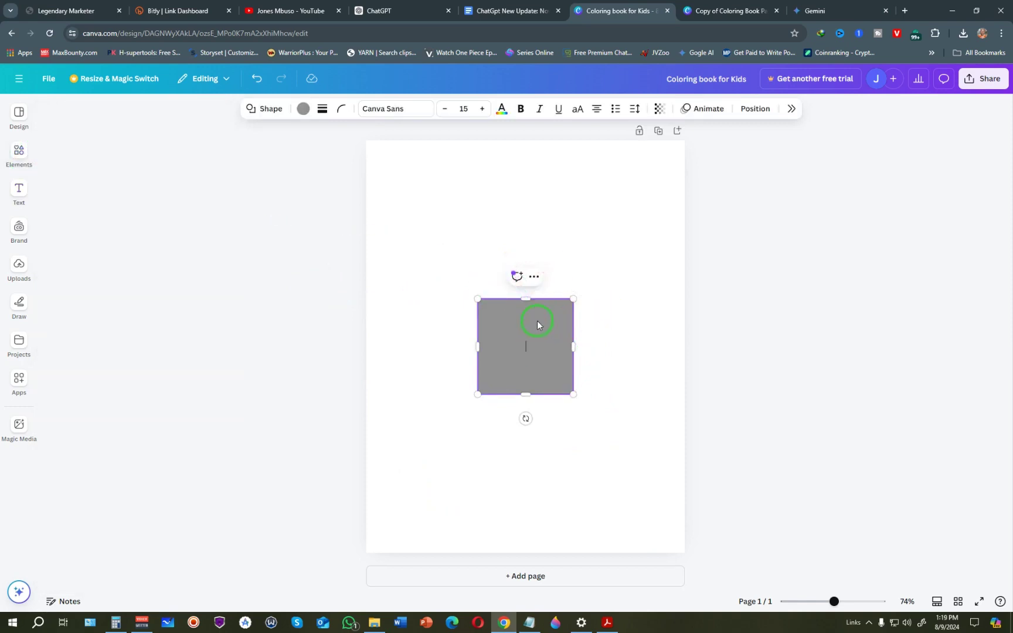
click(753, 108)
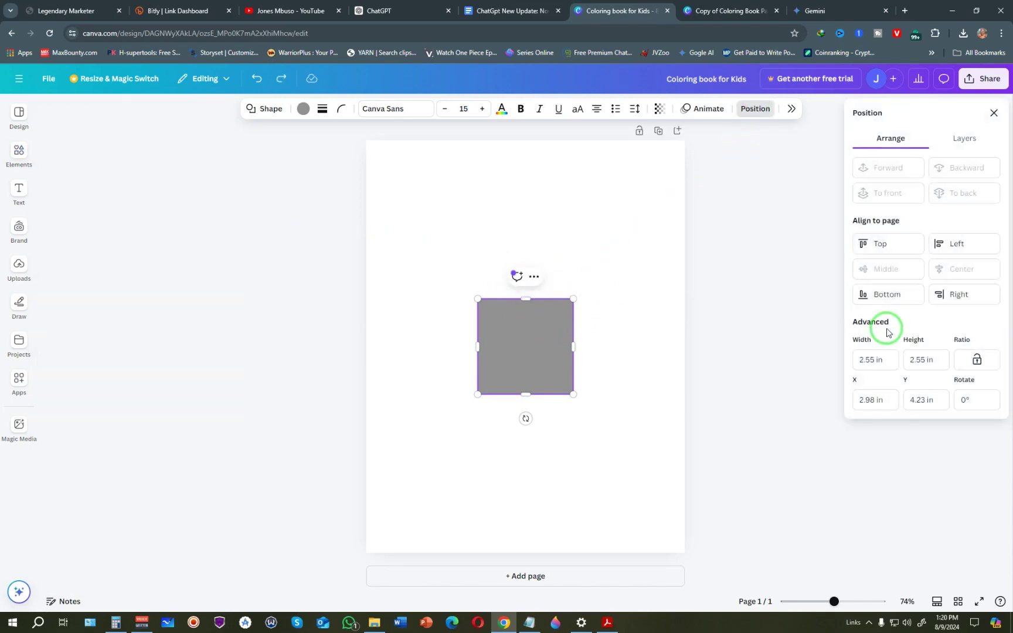
click(977, 360)
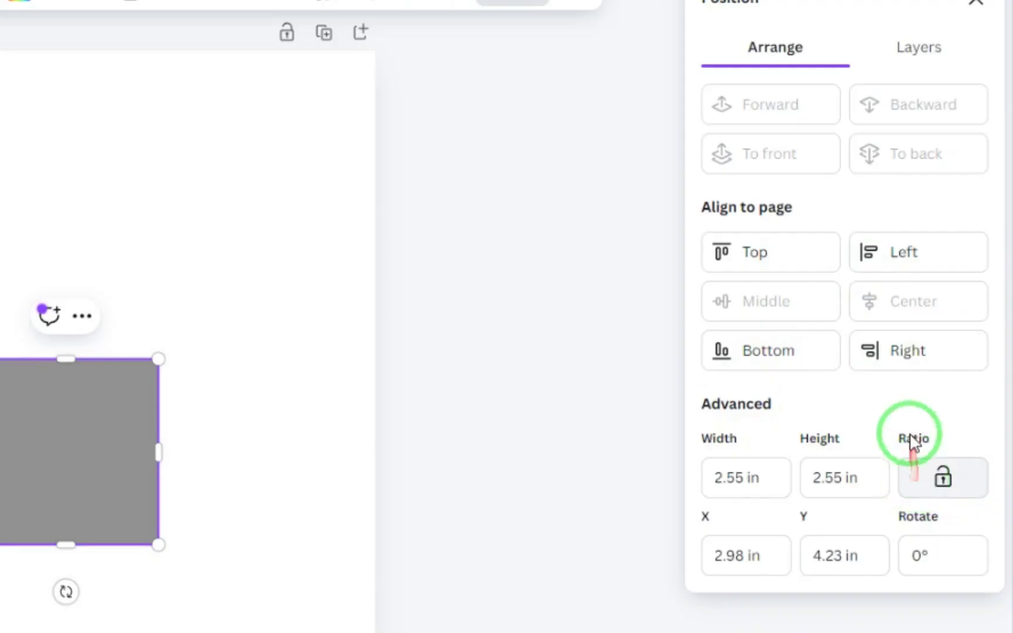
click(942, 478)
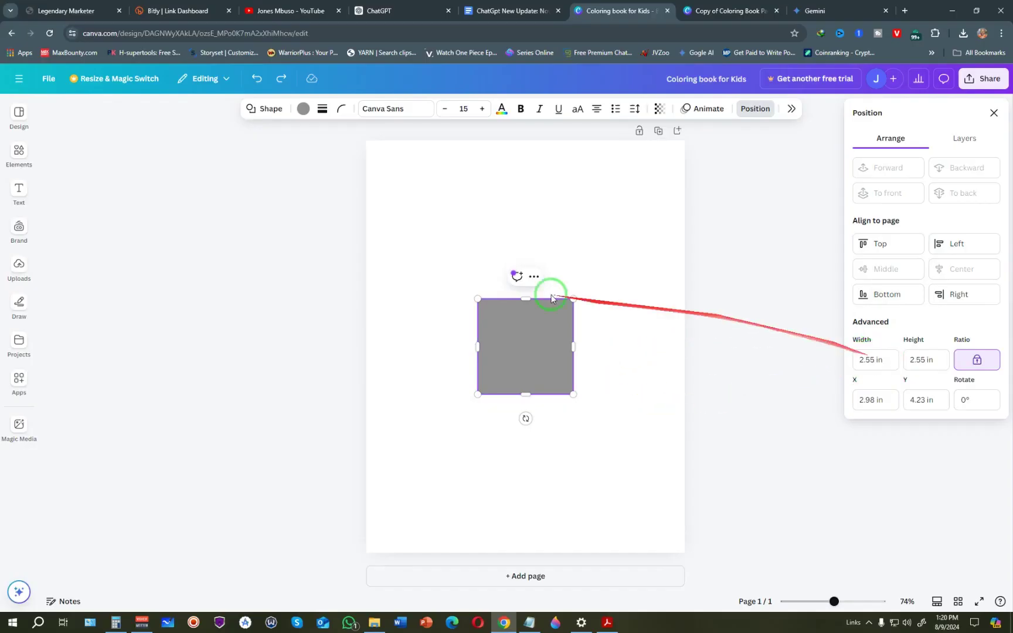
click(530, 319)
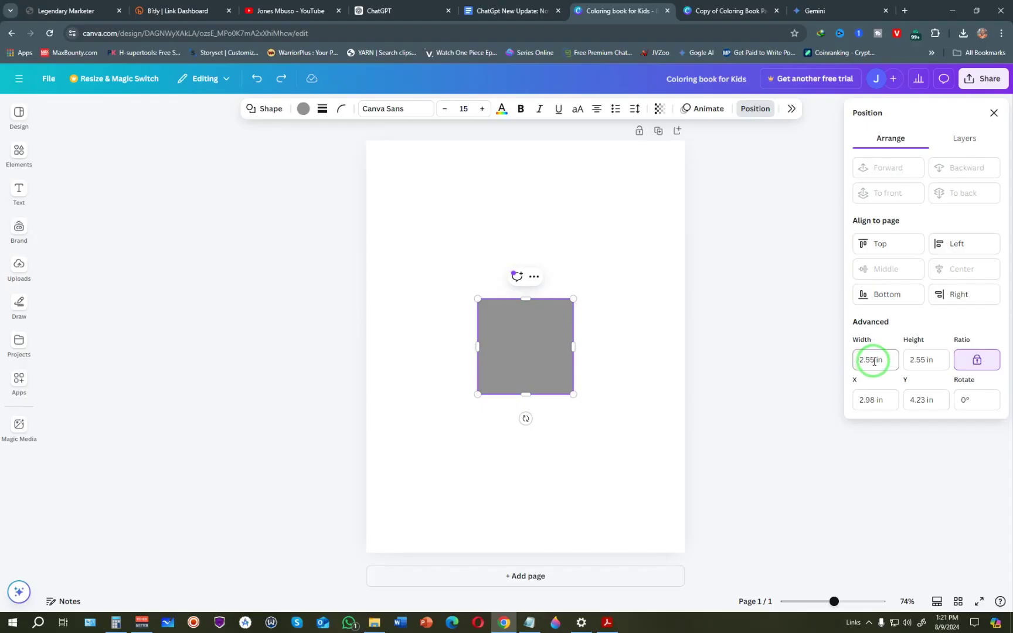
text(0.375)
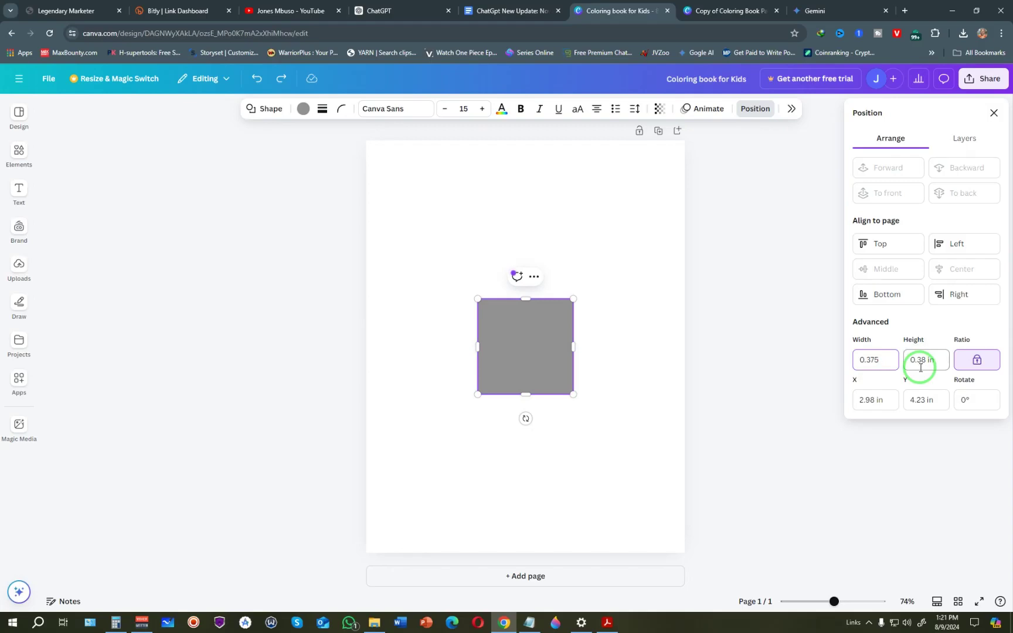
click(987, 330)
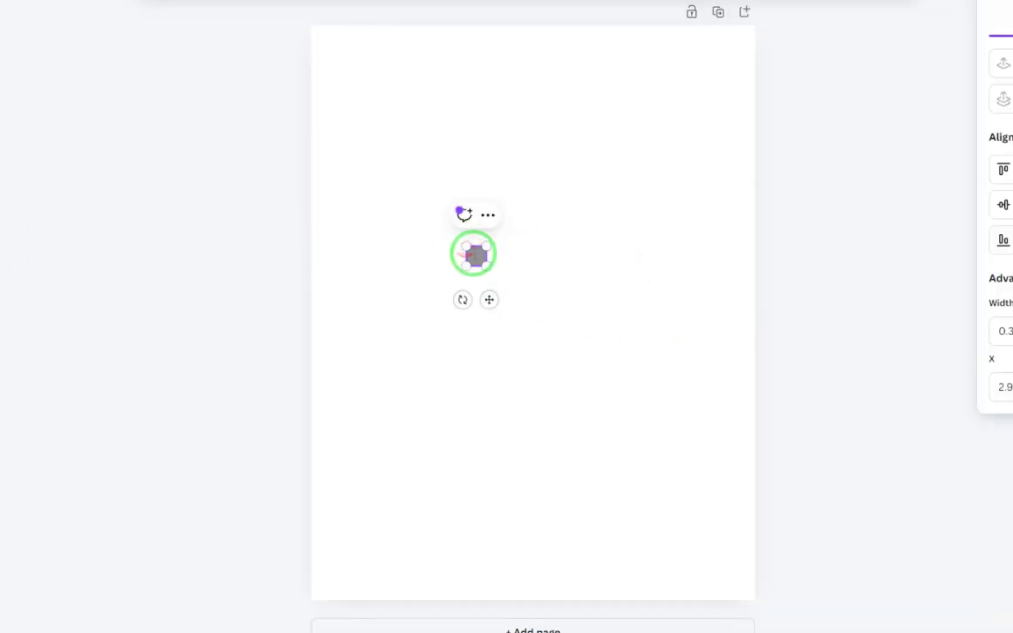
Step: Move the tiny square to the centre of the page's top edge
drag(488, 297, 539, 99)
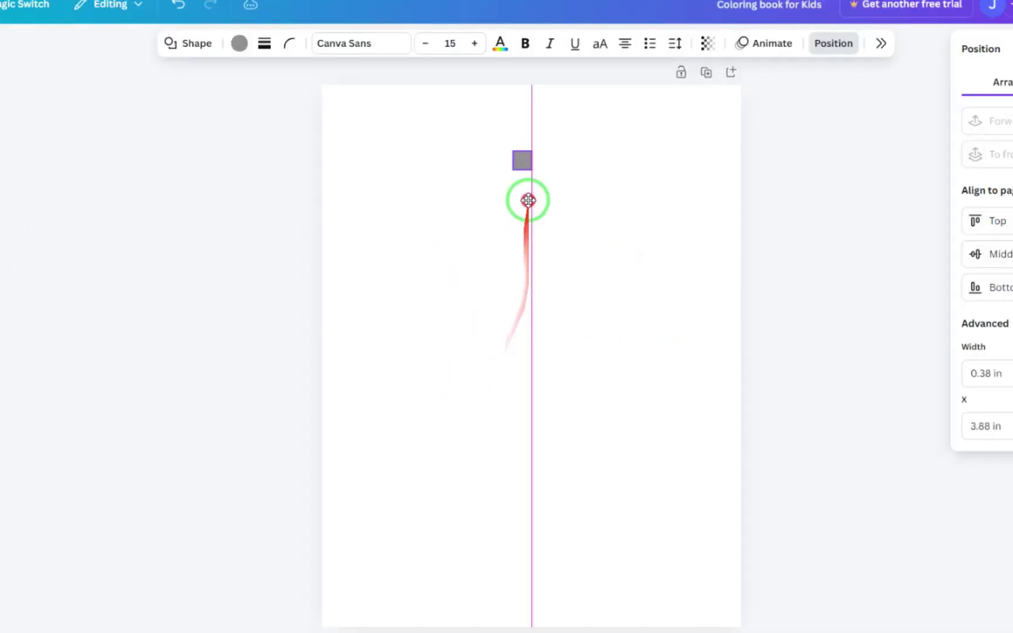
drag(537, 156, 535, 99)
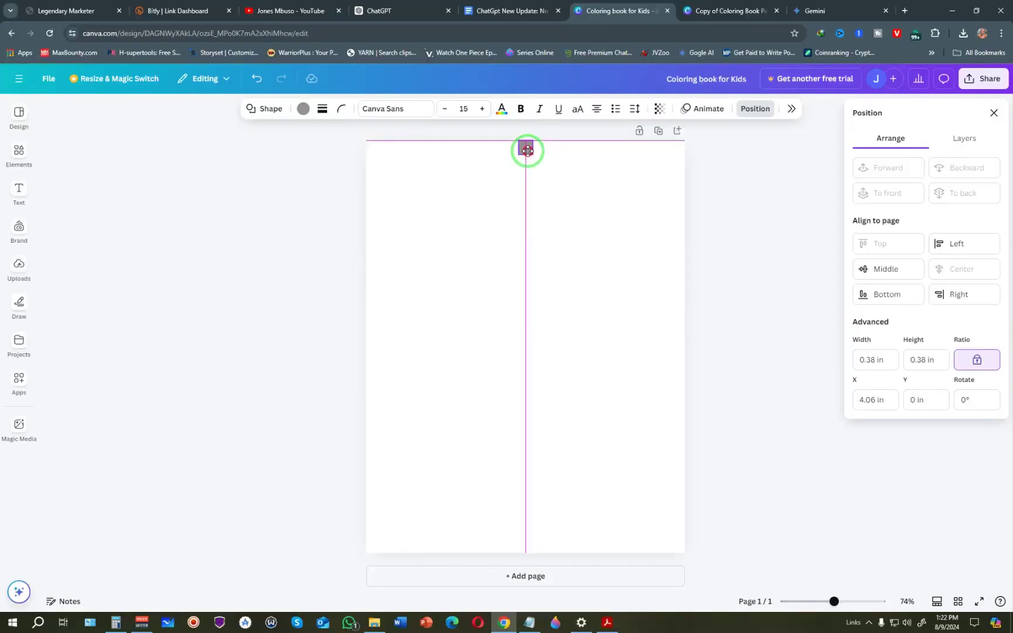
drag(528, 151, 525, 150)
Step: Duplicate the square and place copies at the bottom and right edge midpoints
click(519, 177)
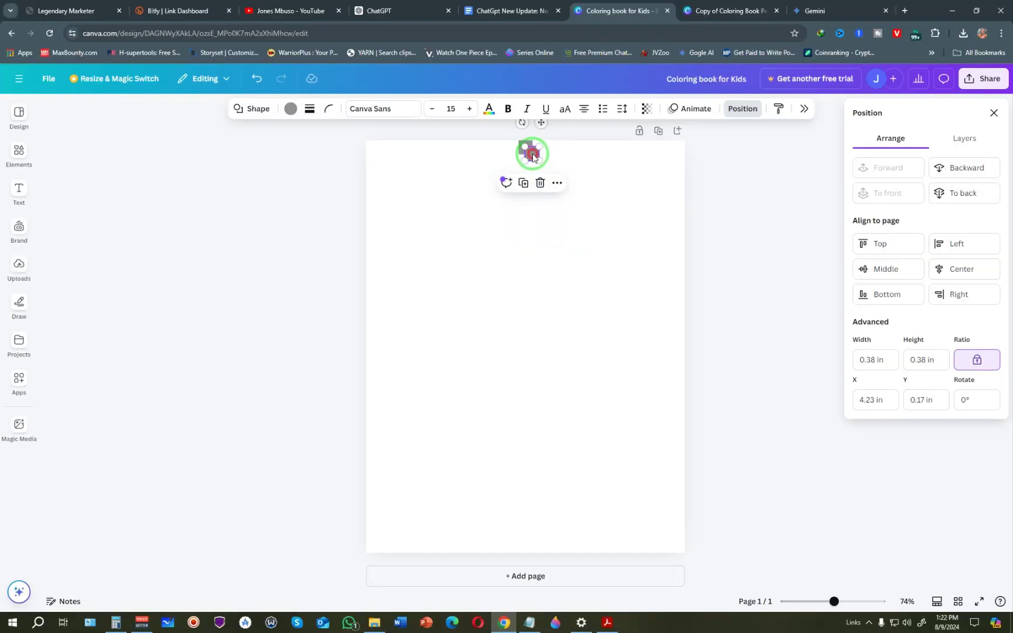
drag(532, 154, 373, 346)
click(518, 521)
click(552, 312)
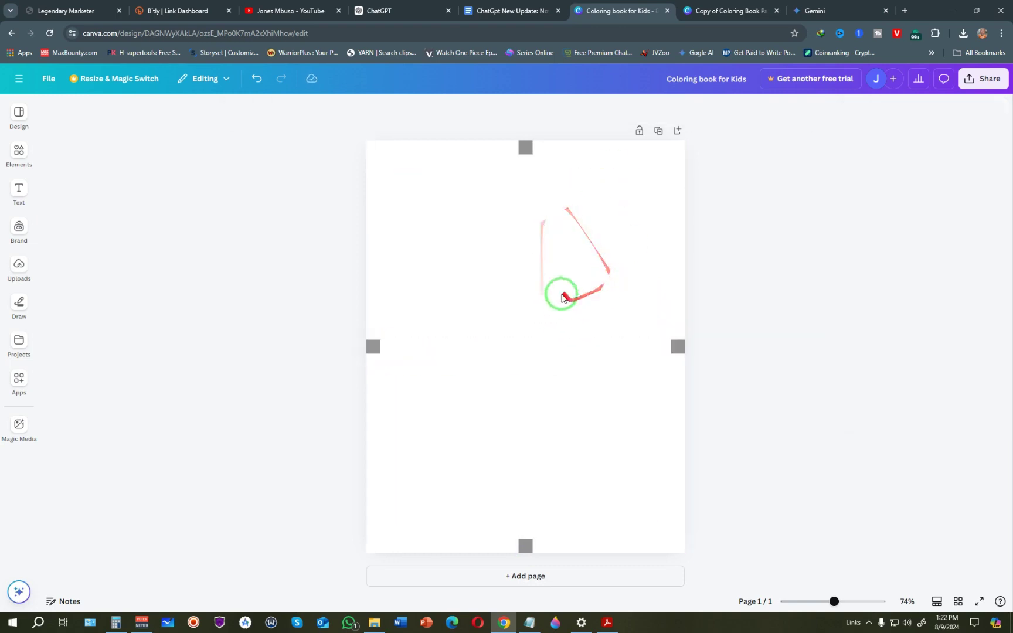
click(49, 79)
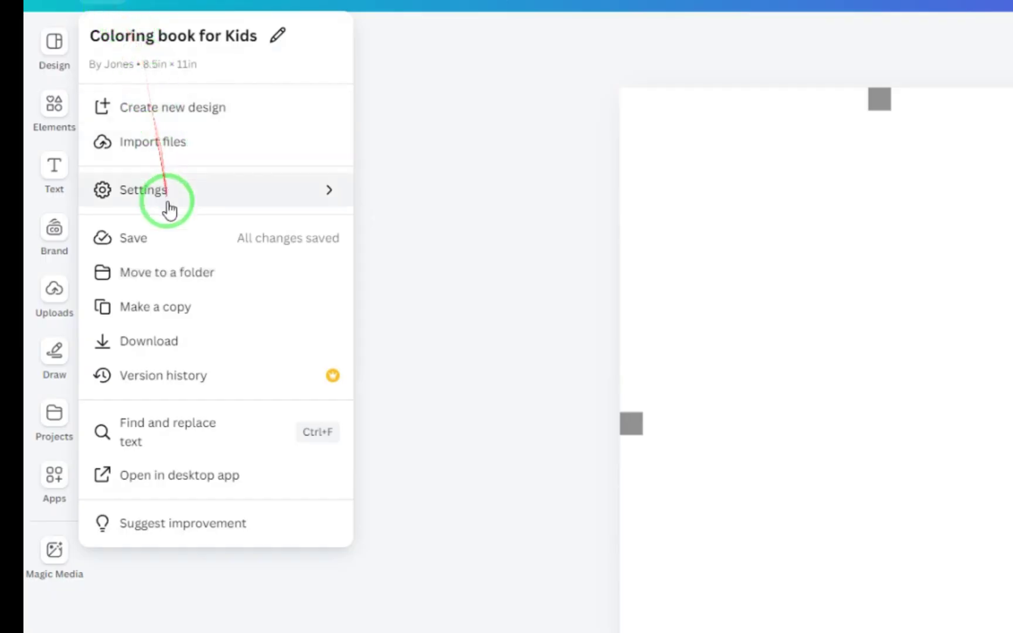
Step: Show rulers and place four guides about 0.375 in inside each page edge, aligned with the grey squares
click(170, 209)
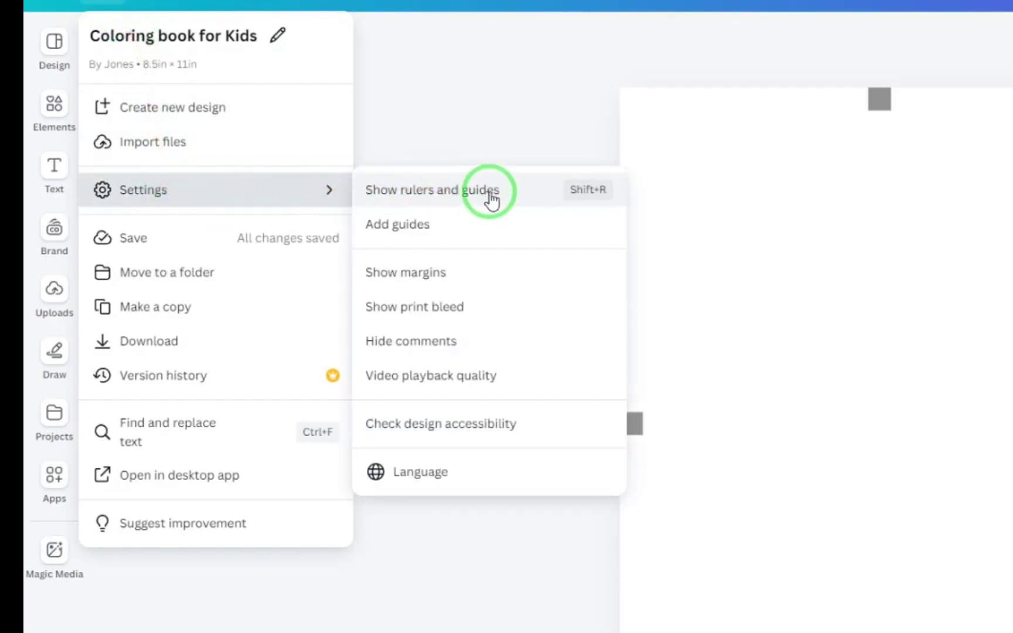
click(583, 198)
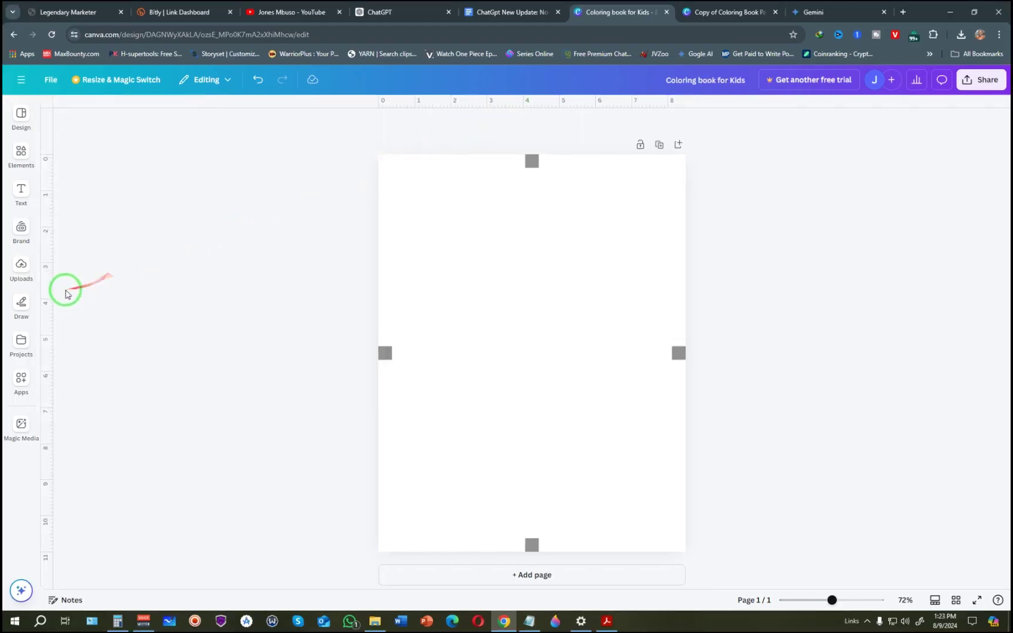
drag(50, 293, 392, 306)
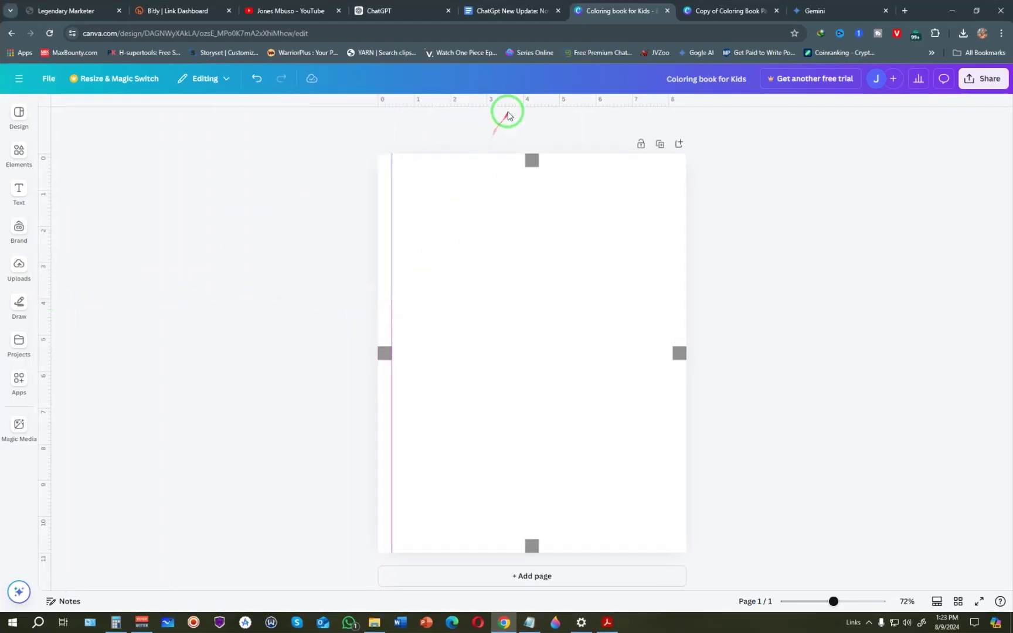
drag(509, 112, 513, 169)
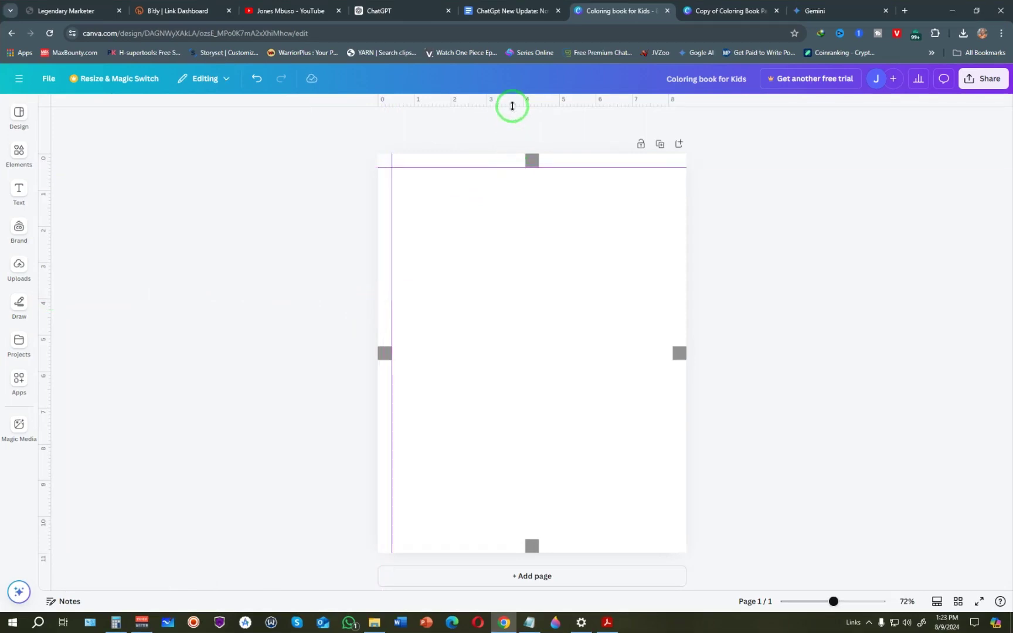
drag(511, 104, 531, 540)
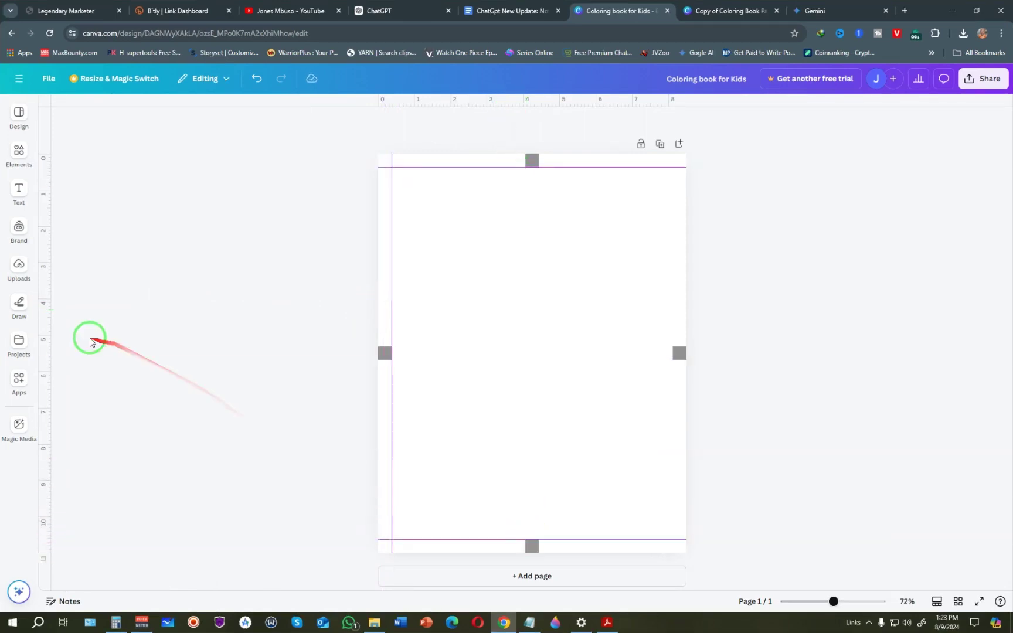
drag(45, 333, 672, 293)
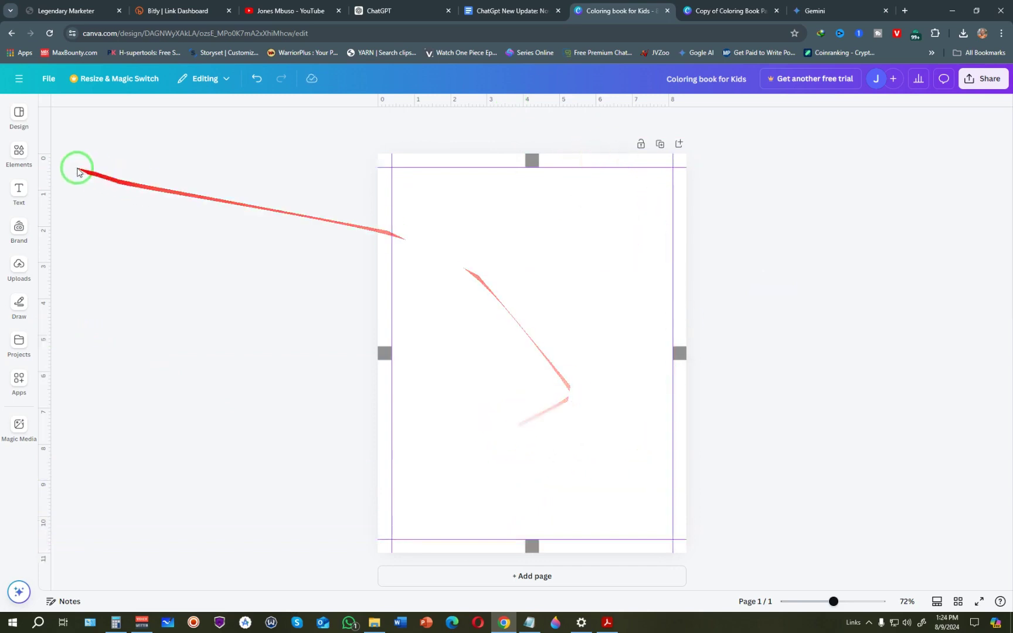
Step: Add a square from Elements and stretch its edges out to the four guides
click(22, 155)
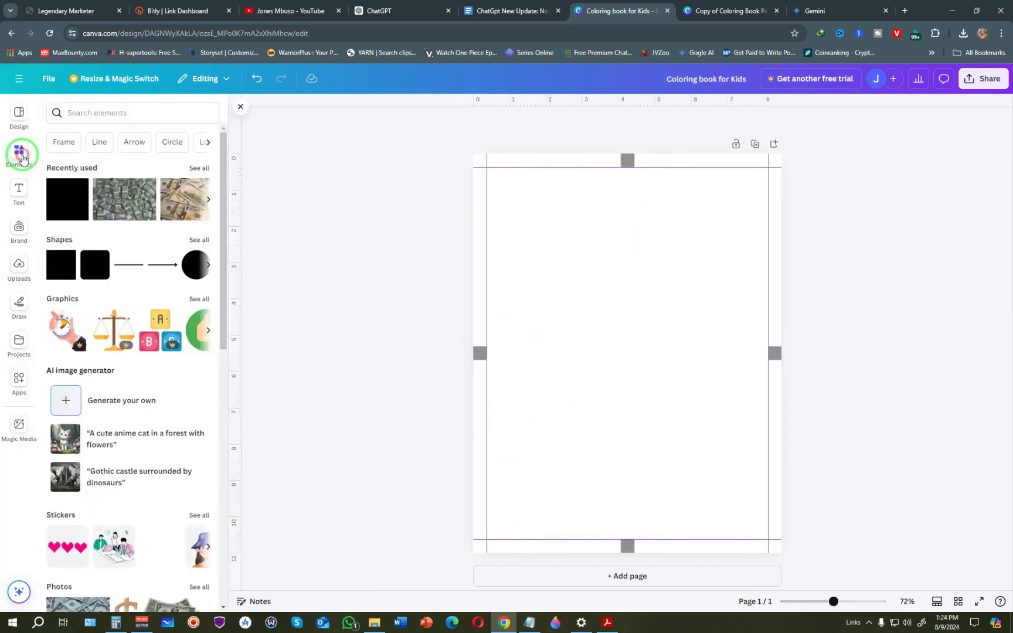
click(62, 196)
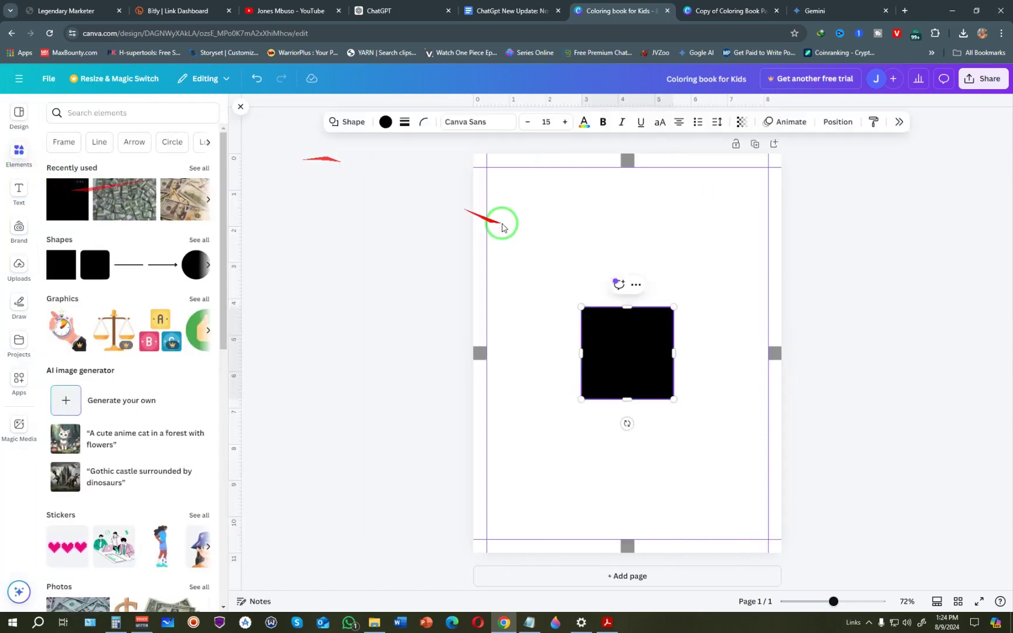
drag(628, 306, 628, 168)
drag(628, 399, 636, 543)
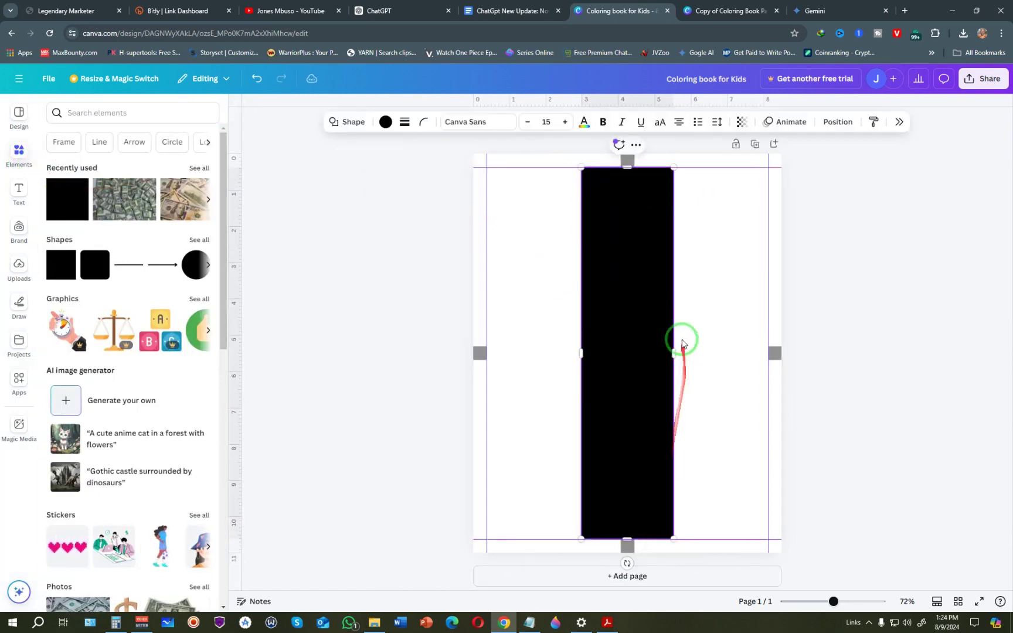
drag(677, 355, 769, 353)
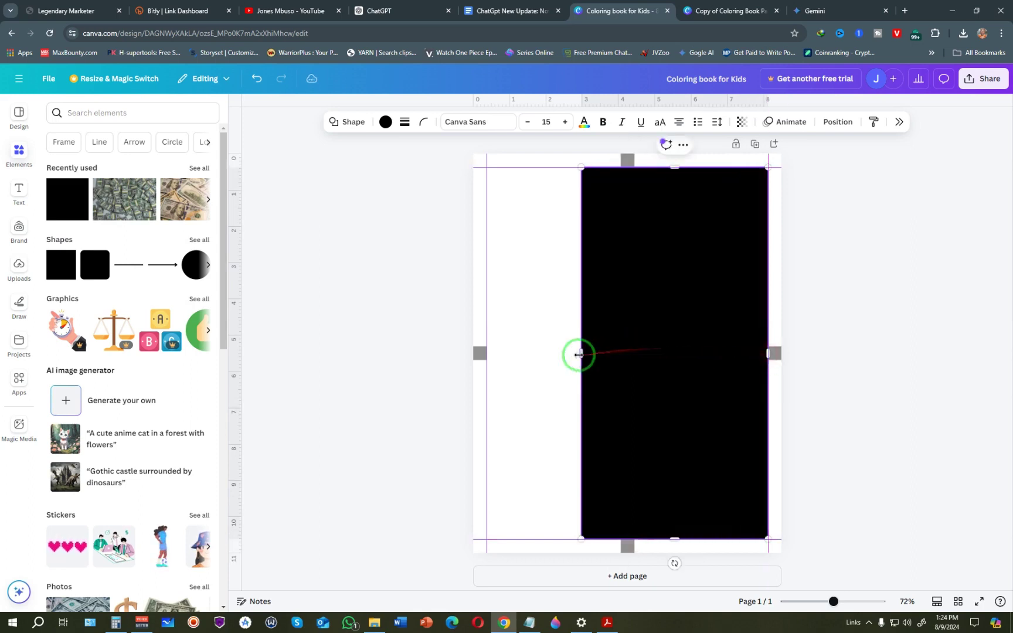
drag(561, 355, 483, 355)
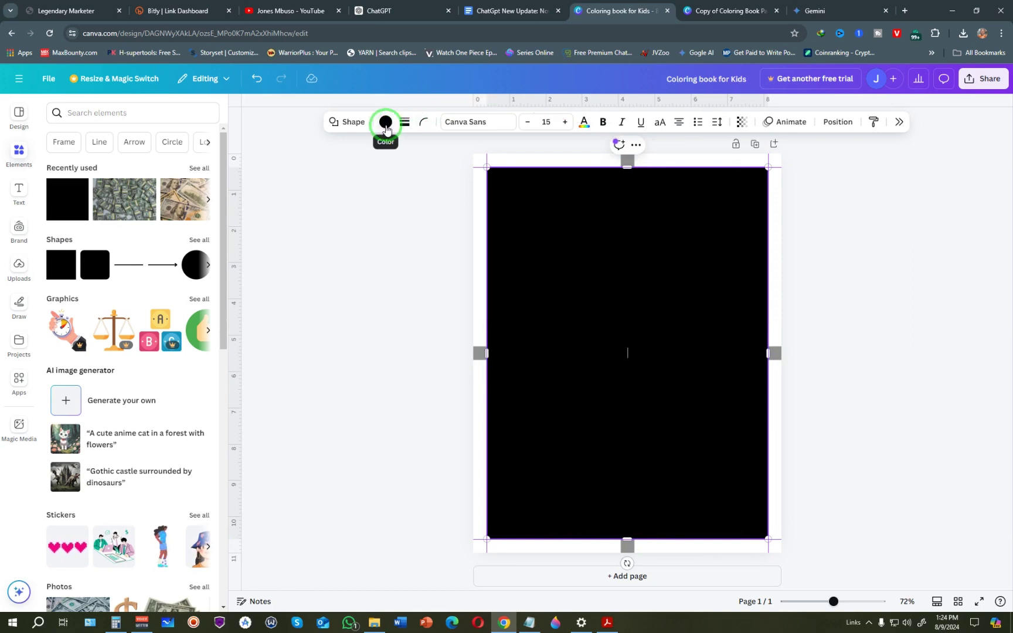
Step: Give the rectangle no fill colour and a solid border of weight 1
click(385, 125)
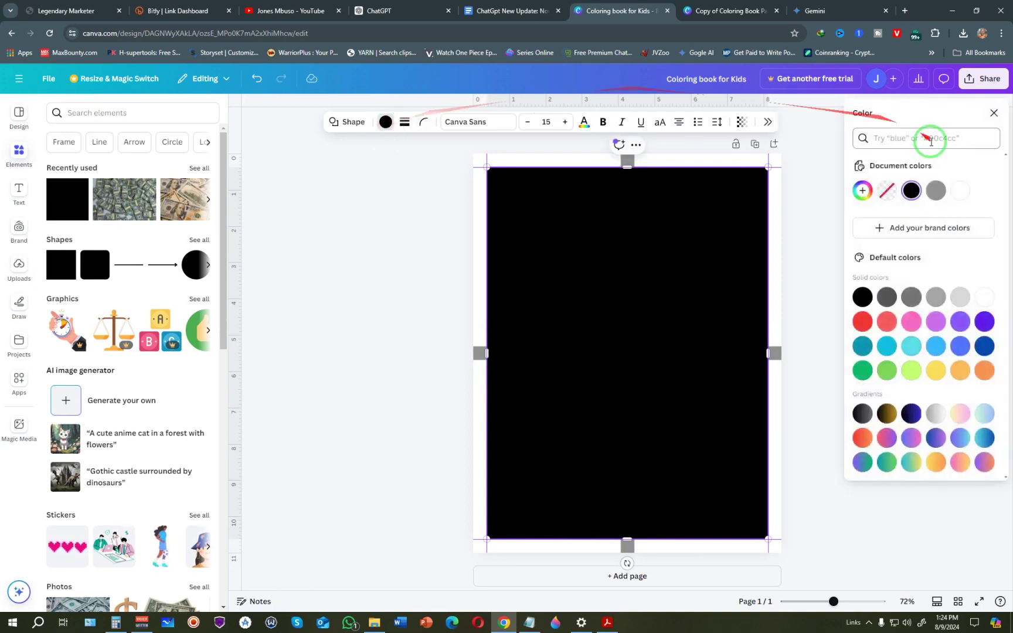
click(888, 191)
click(405, 121)
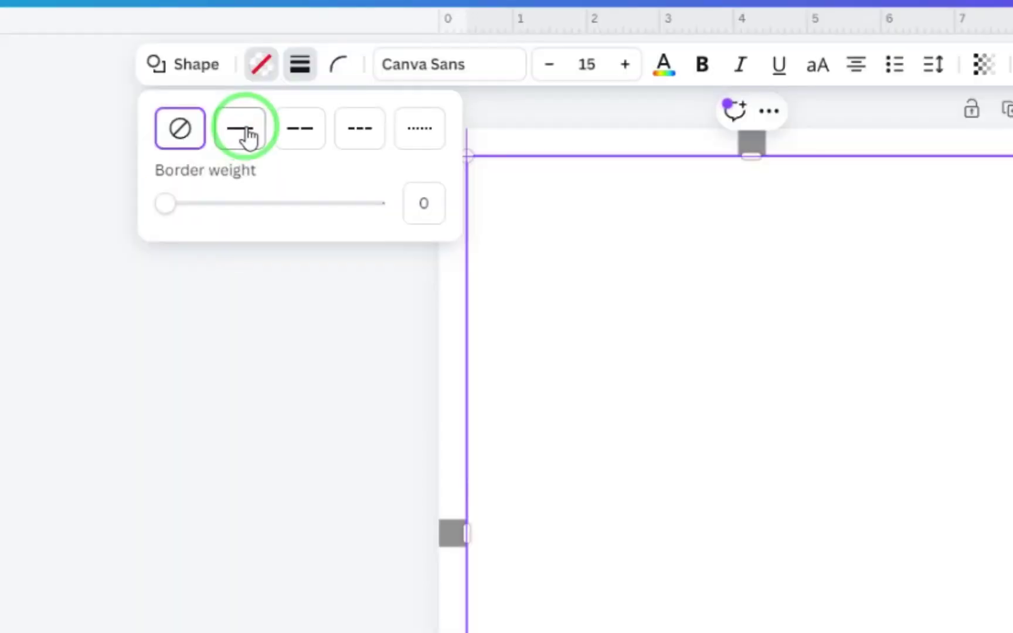
click(248, 130)
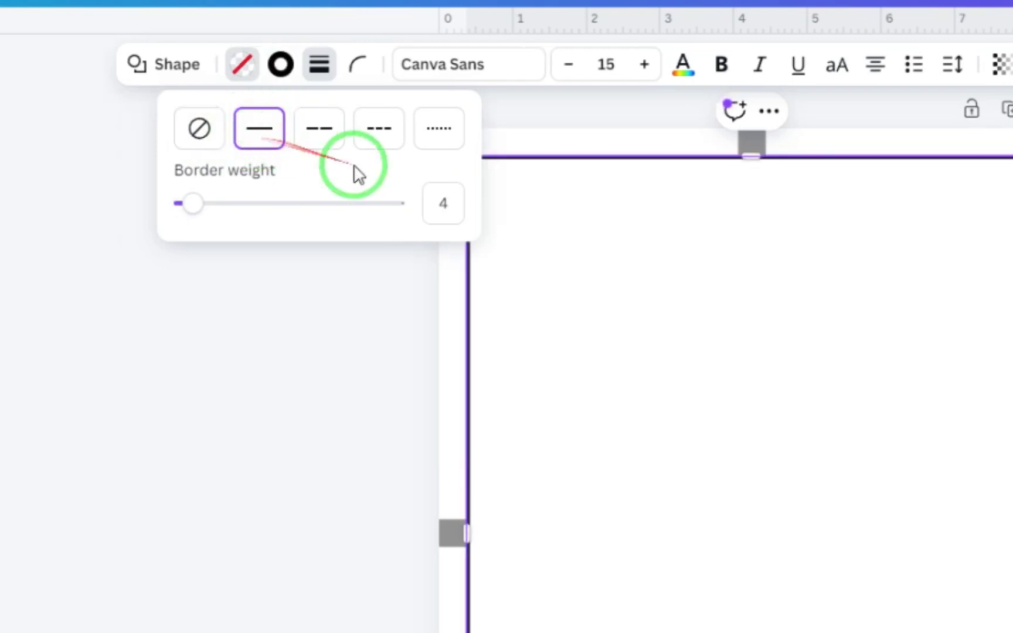
click(443, 203)
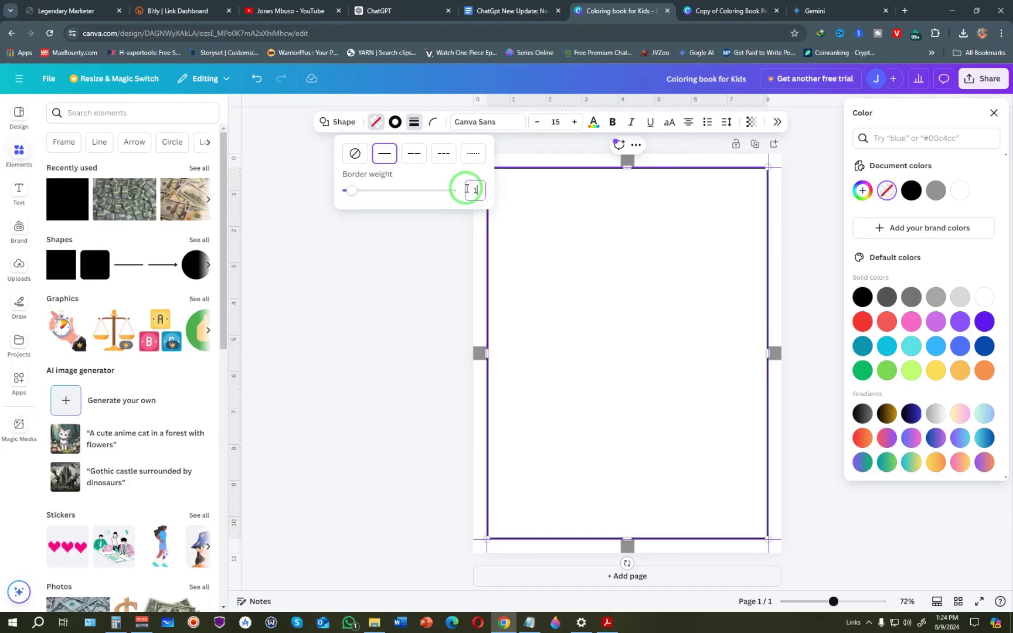
text(1)
click(433, 236)
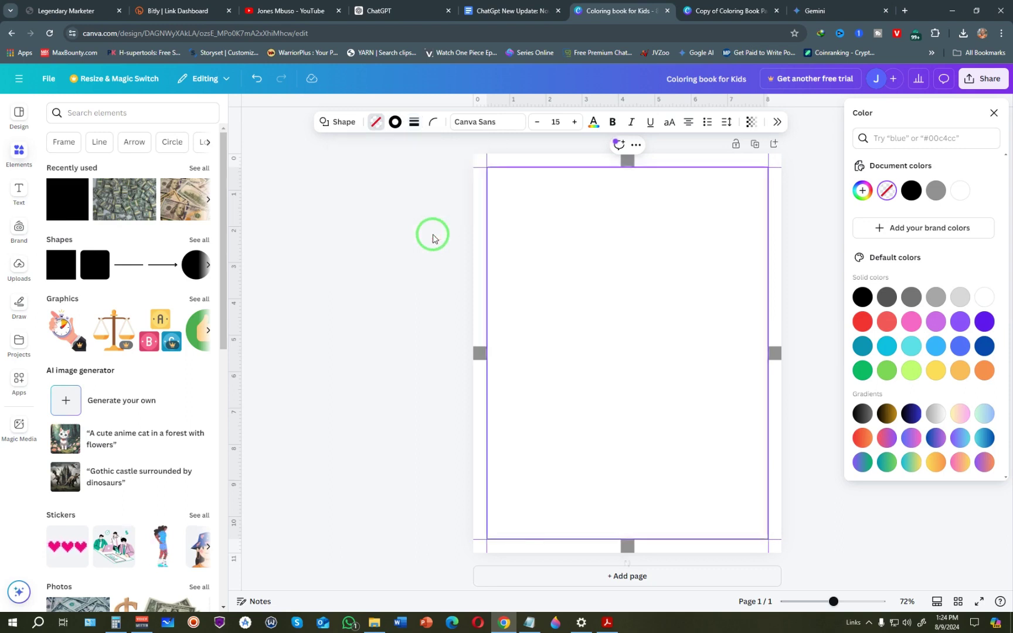
Step: Delete the grey marker square at the right edge
click(866, 228)
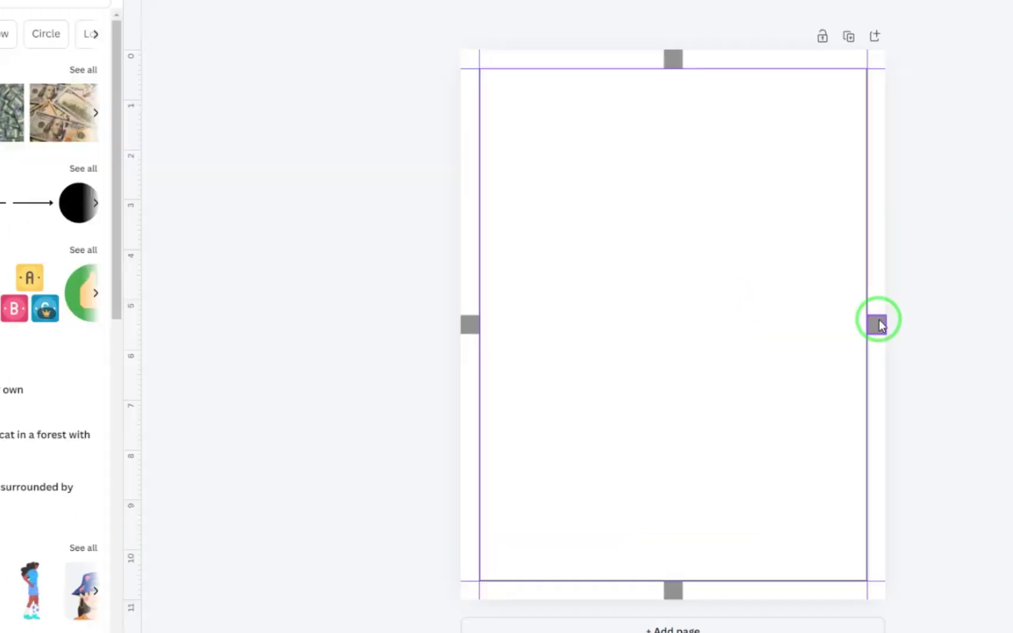
click(777, 353)
key(Delete)
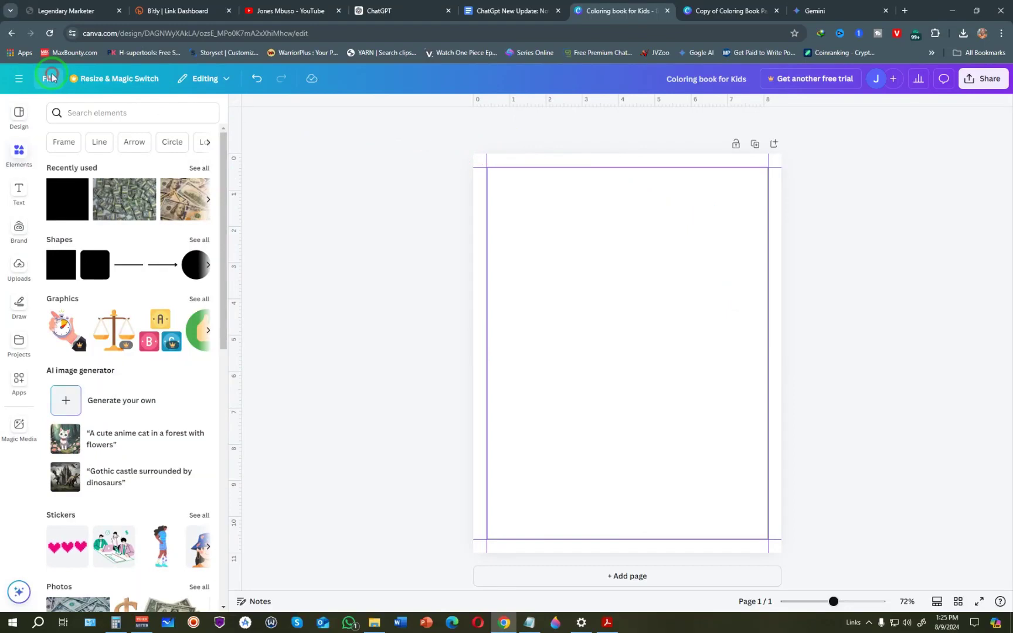
Step: Hide the rulers and guides from the File menu
click(49, 78)
mouse_move(79, 203)
click(269, 205)
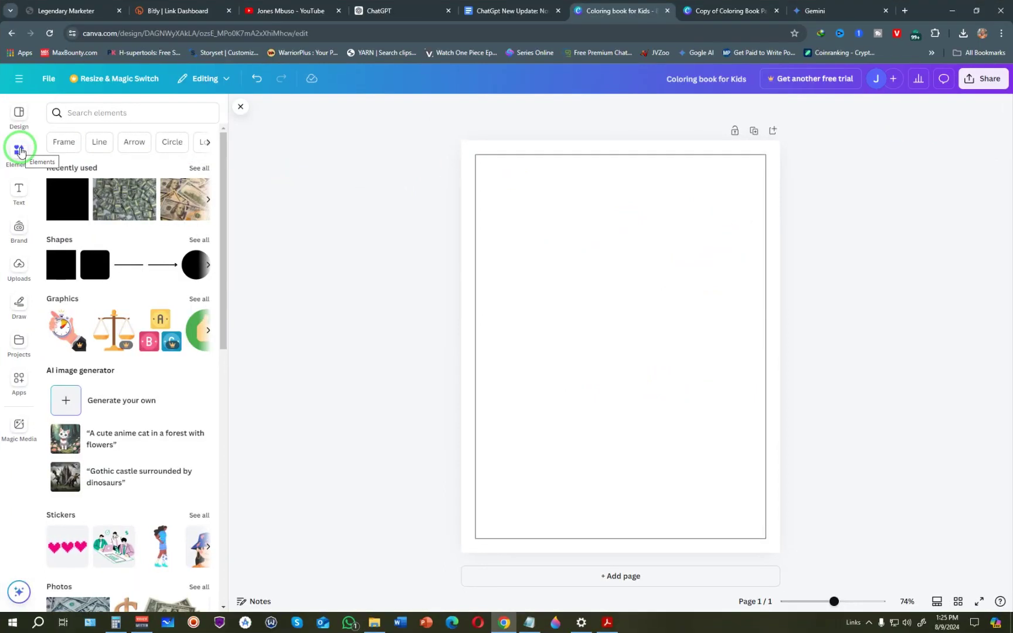
Step: Add the landscape frame, enlarge it across the upper page and centre it horizontally
click(68, 143)
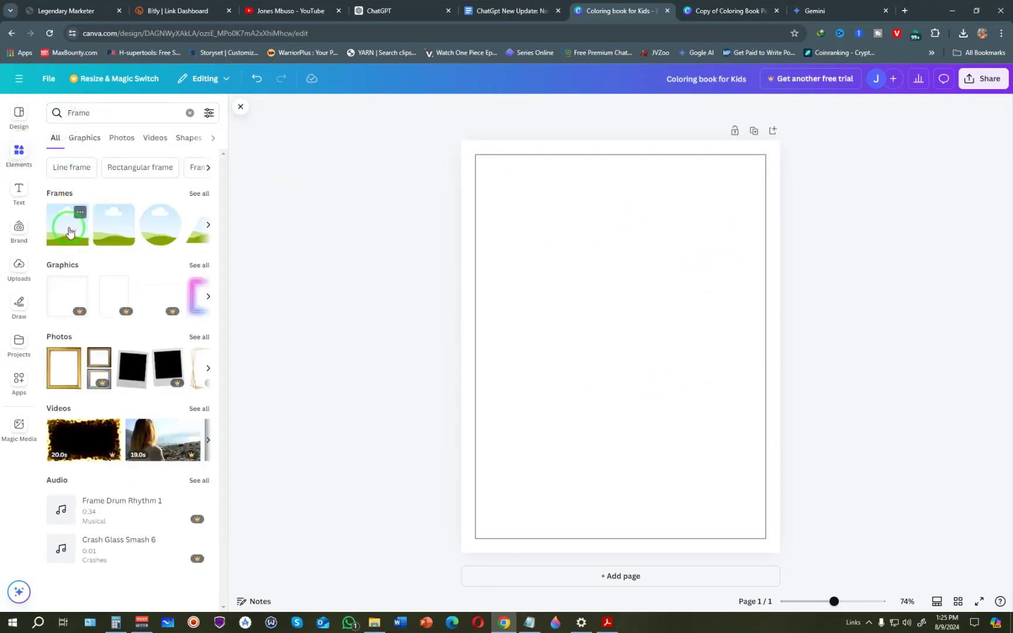
click(64, 227)
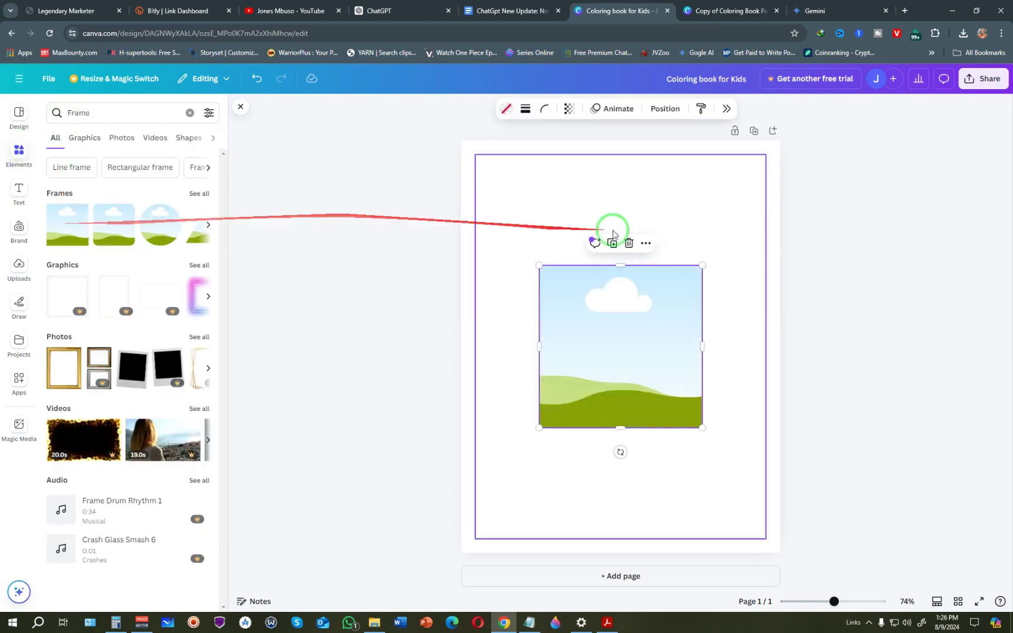
drag(631, 327, 632, 252)
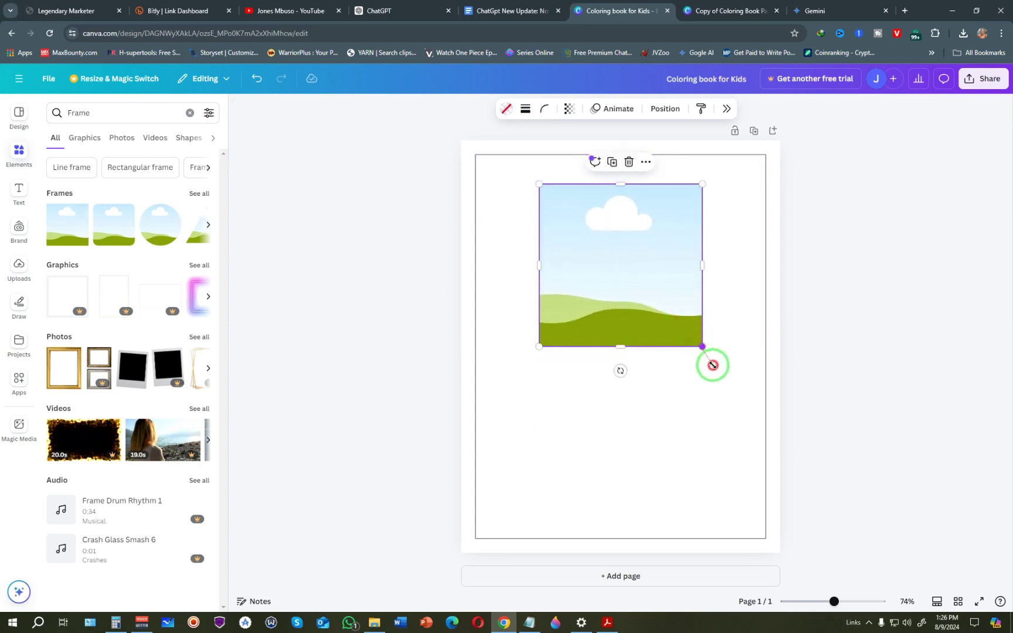
drag(713, 365, 762, 445)
drag(669, 319, 649, 306)
drag(742, 411, 774, 443)
drag(679, 346, 665, 342)
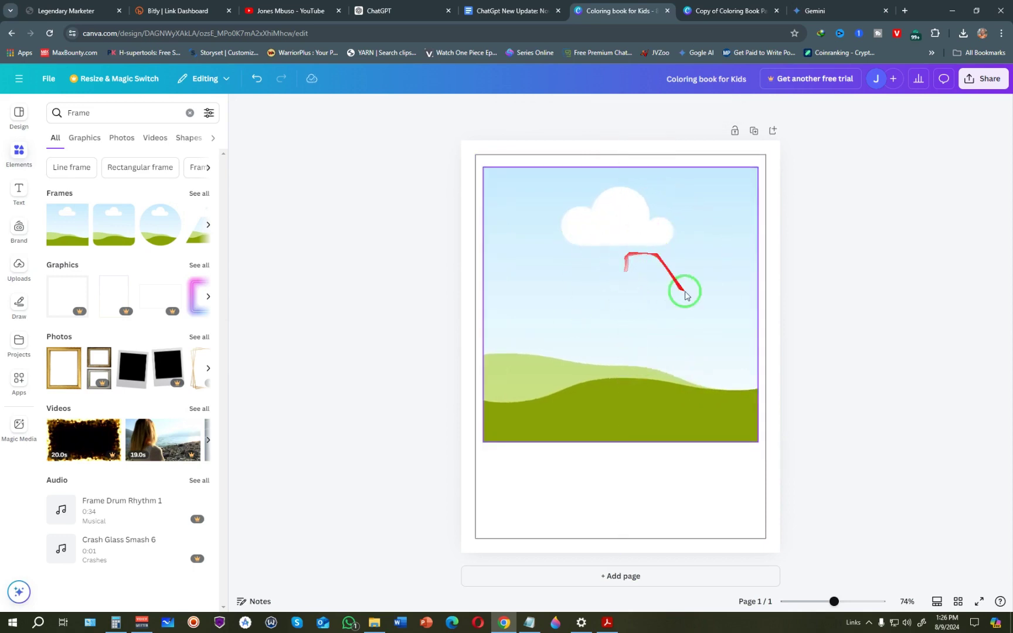
click(581, 491)
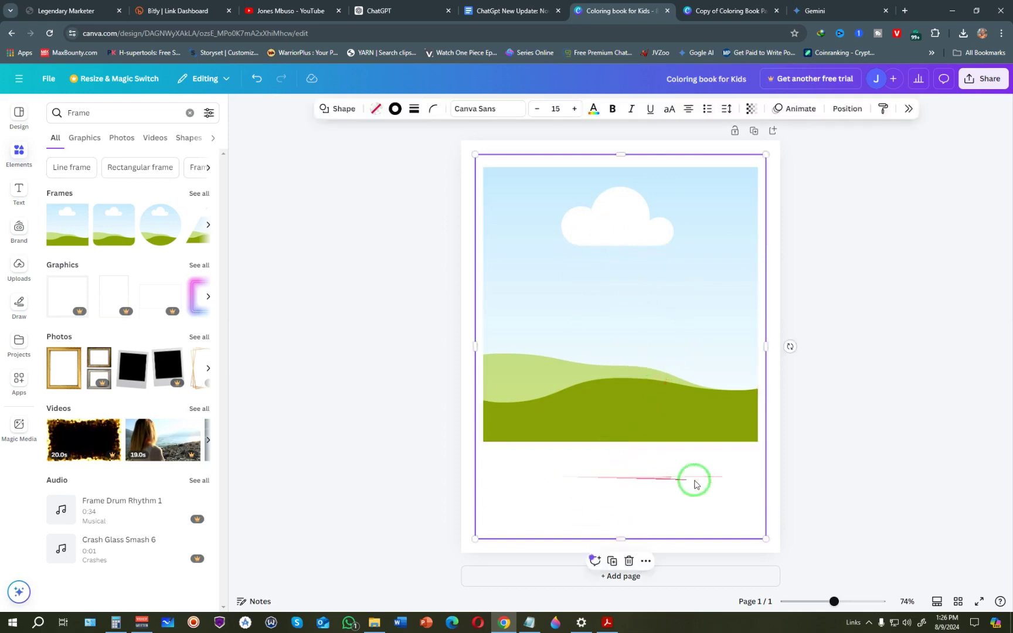
Step: Add a heading reading 'TEXT HERE' and move it below the landscape frame
click(19, 192)
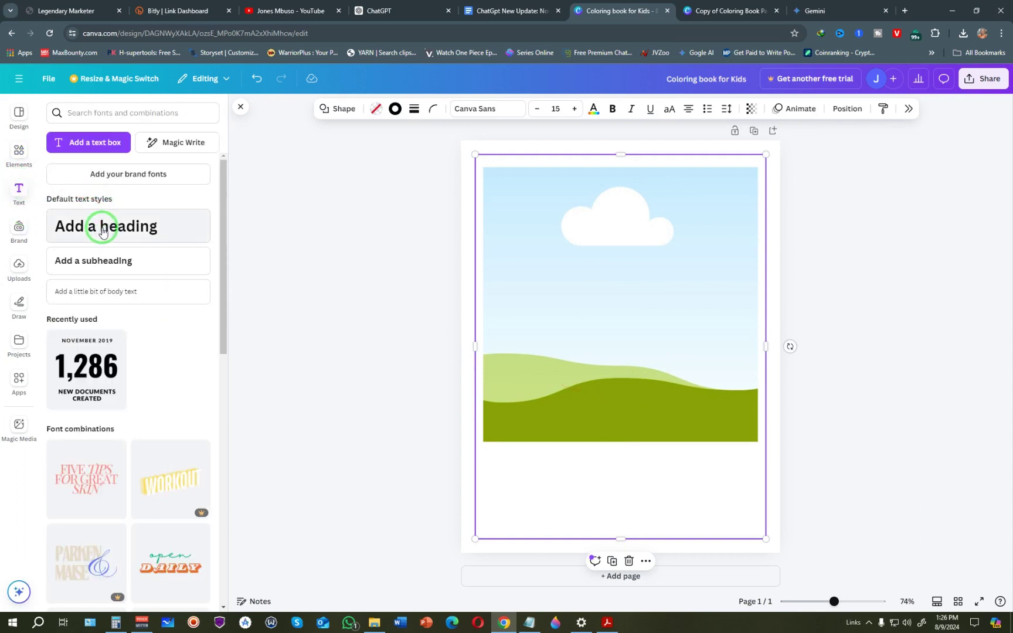
click(124, 228)
text(TE)
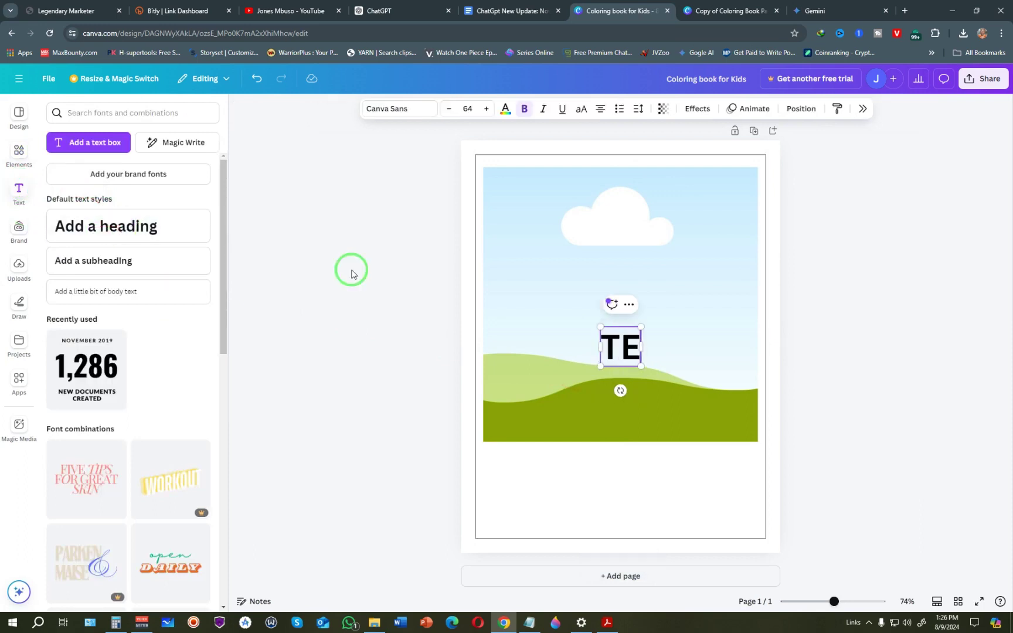
text(XT HERE)
drag(633, 346, 636, 493)
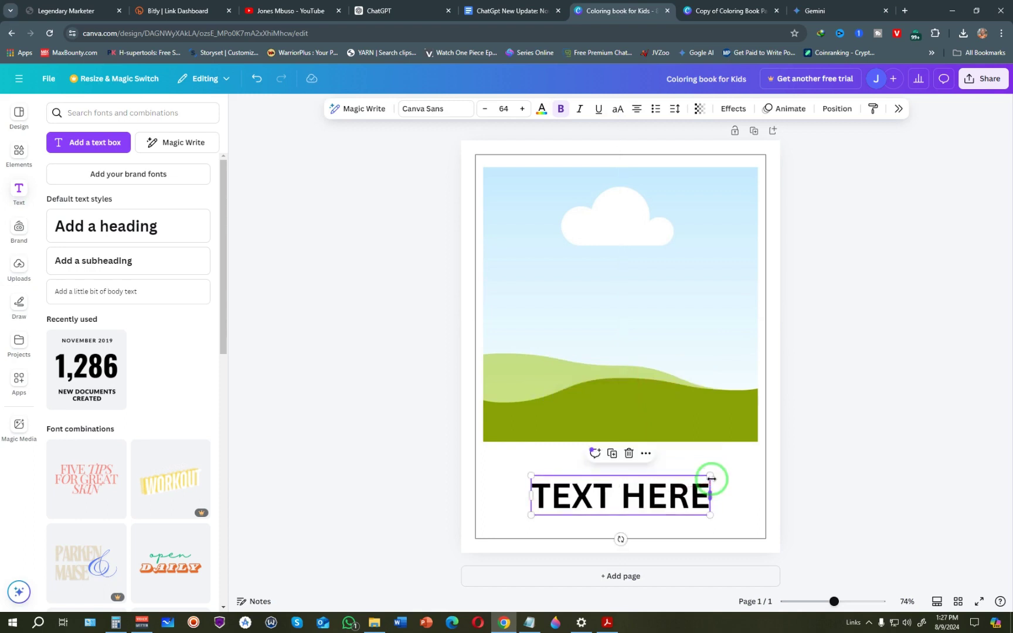
click(721, 425)
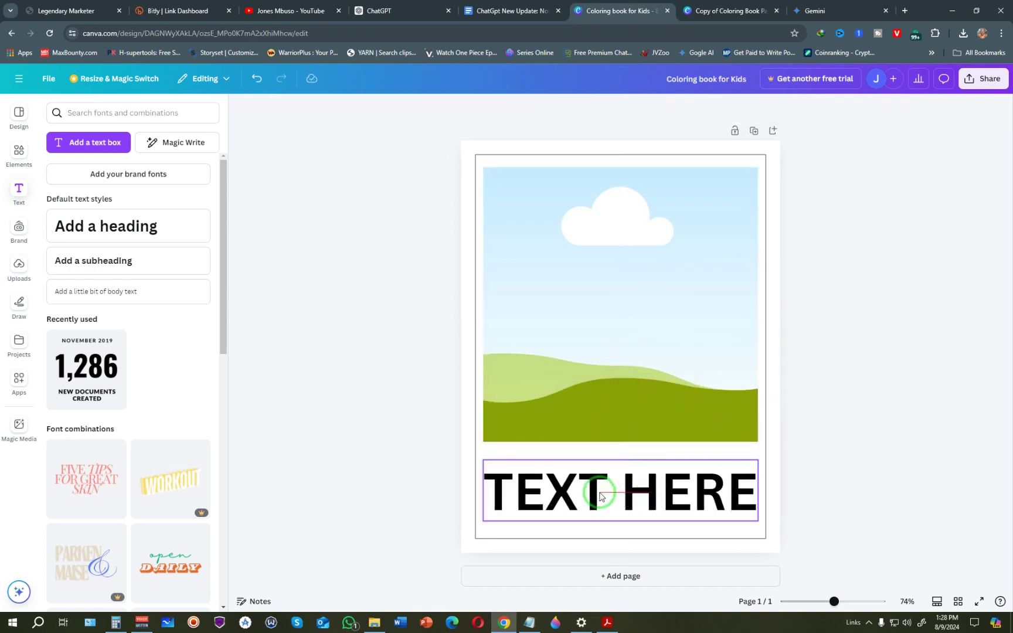
click(632, 494)
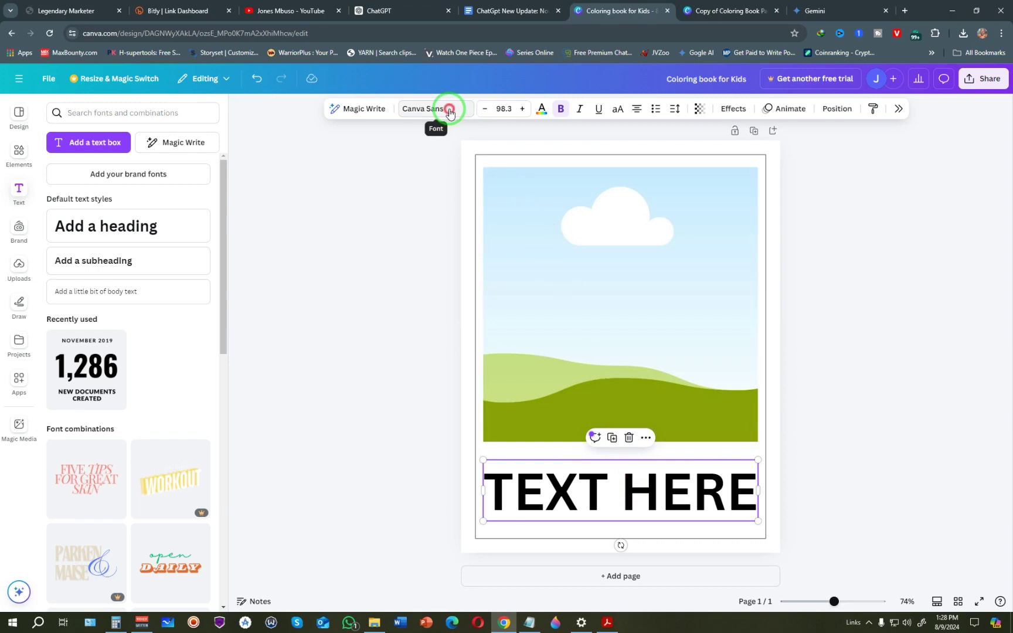
Step: Change the heading font to Lilita One
click(450, 111)
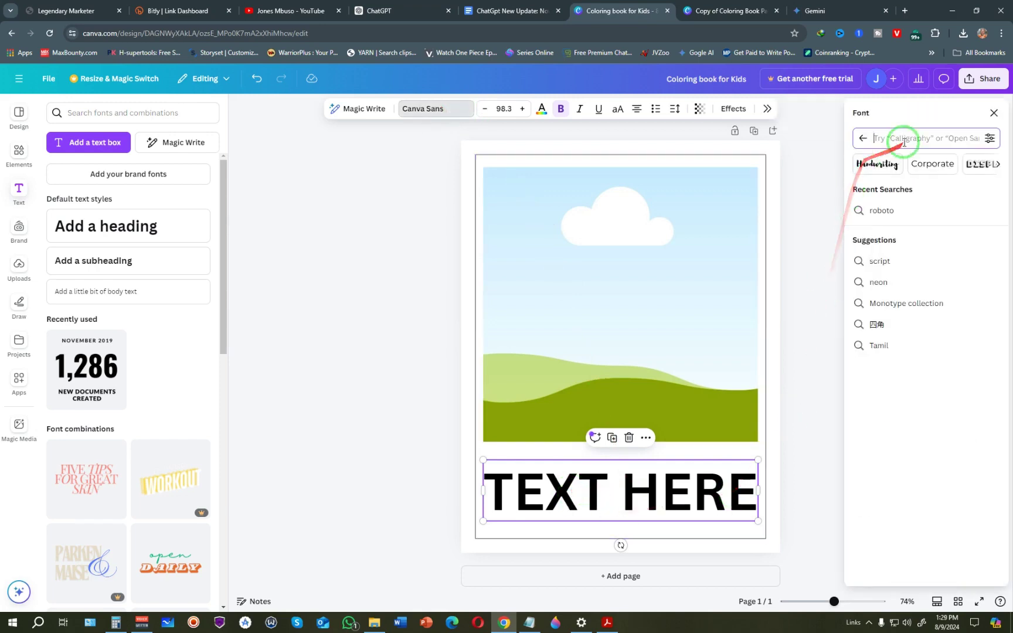
text(LIL)
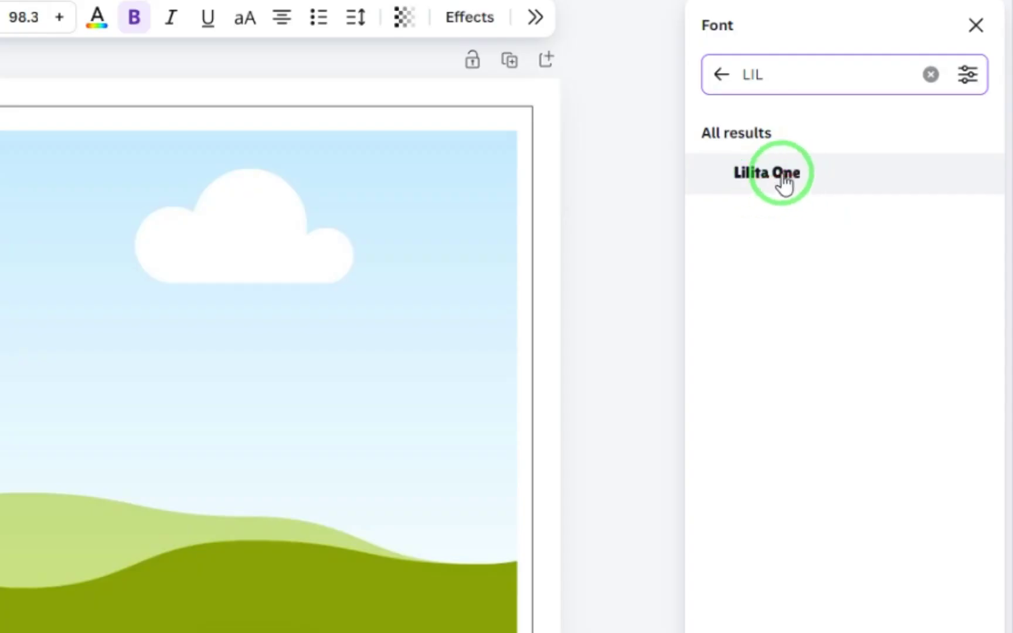
click(785, 176)
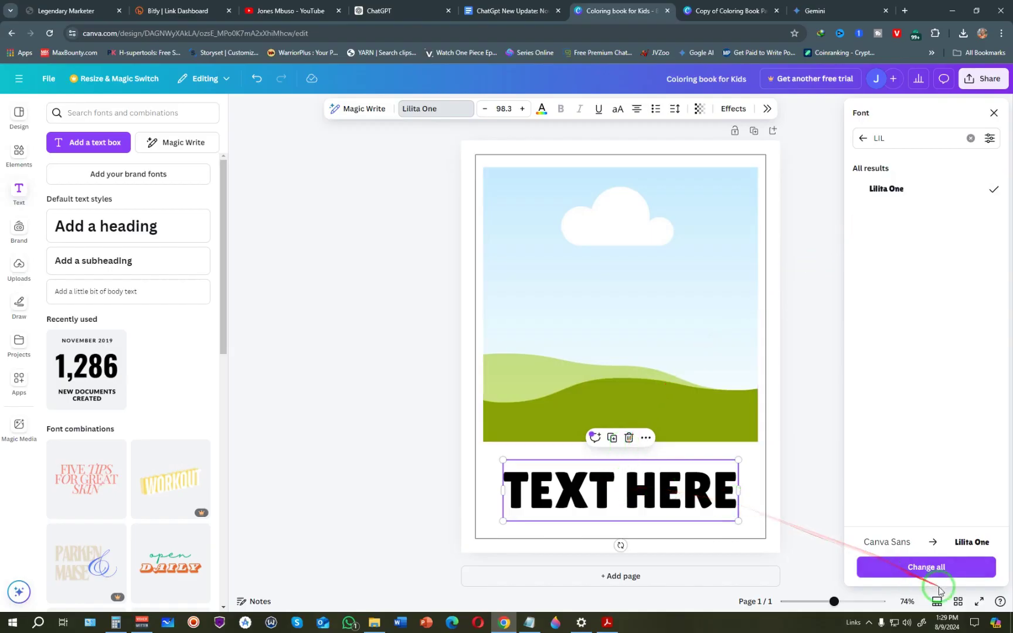
click(995, 192)
click(614, 491)
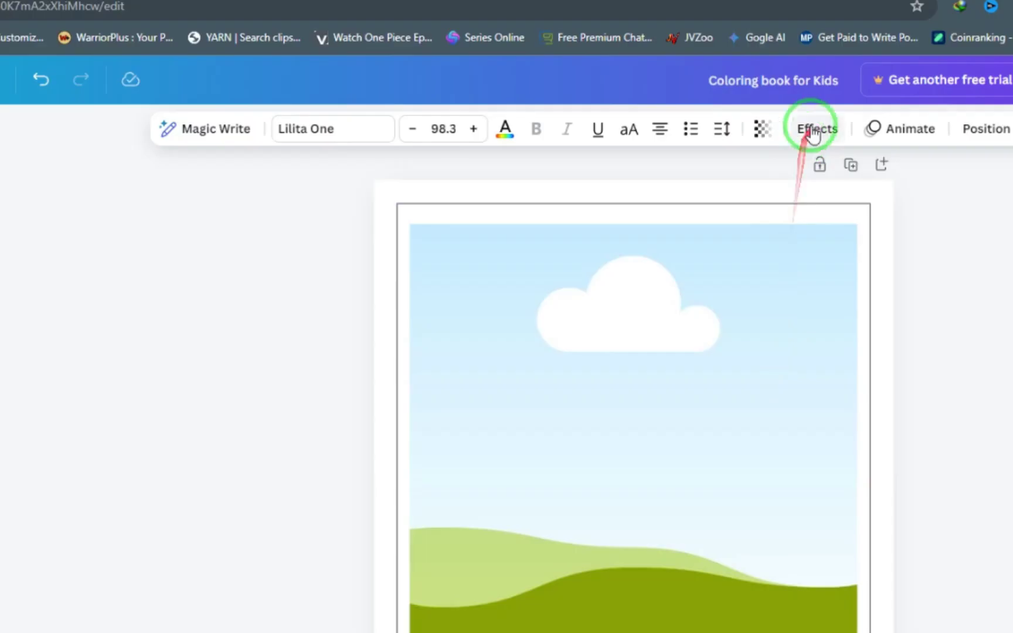
Step: Apply the Hollow text effect to the heading
click(732, 111)
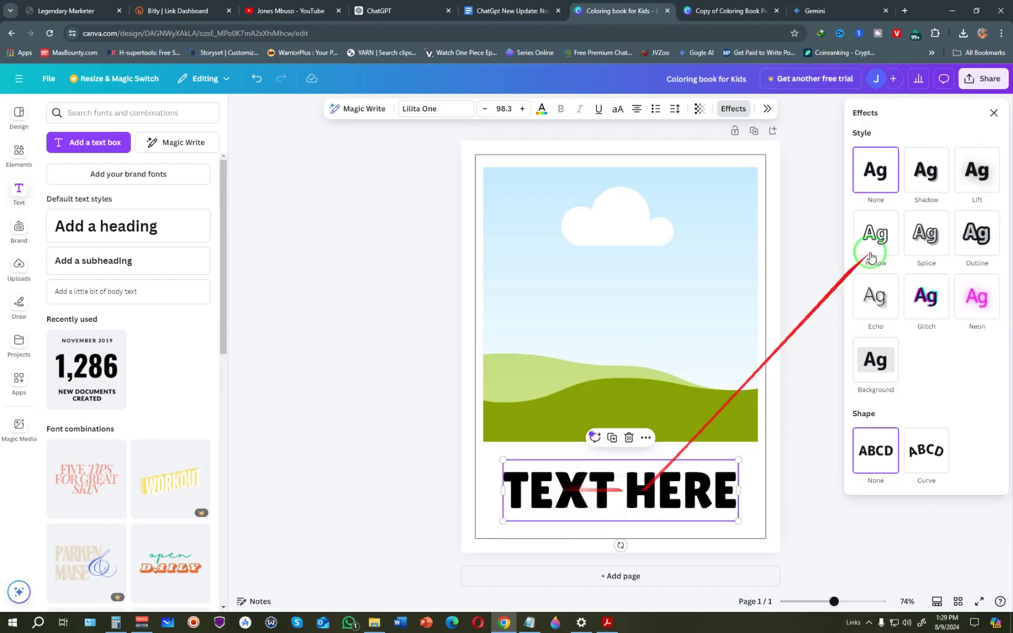
click(1008, 149)
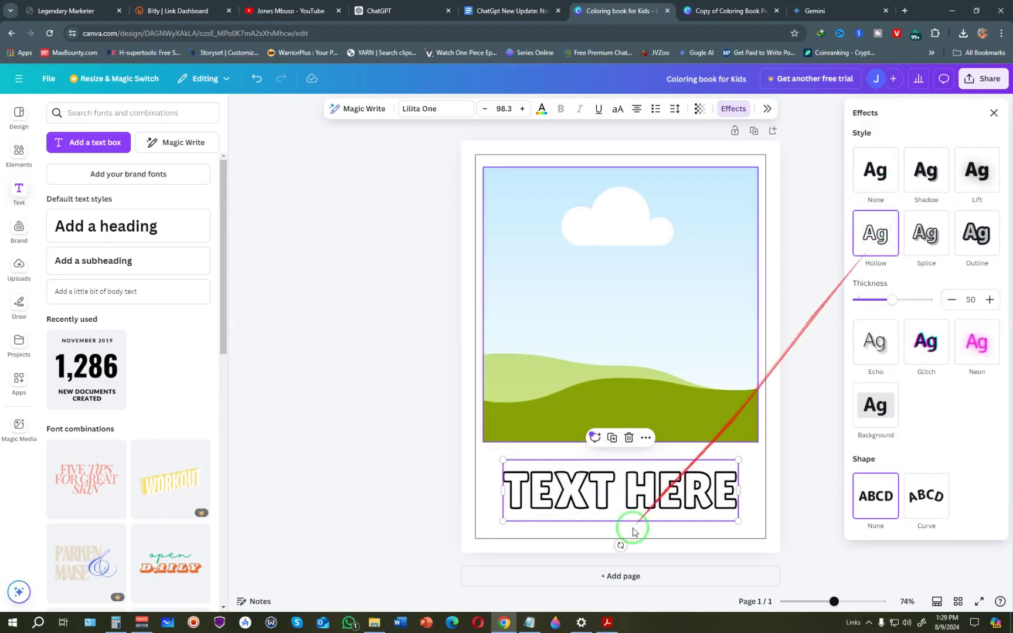
click(859, 305)
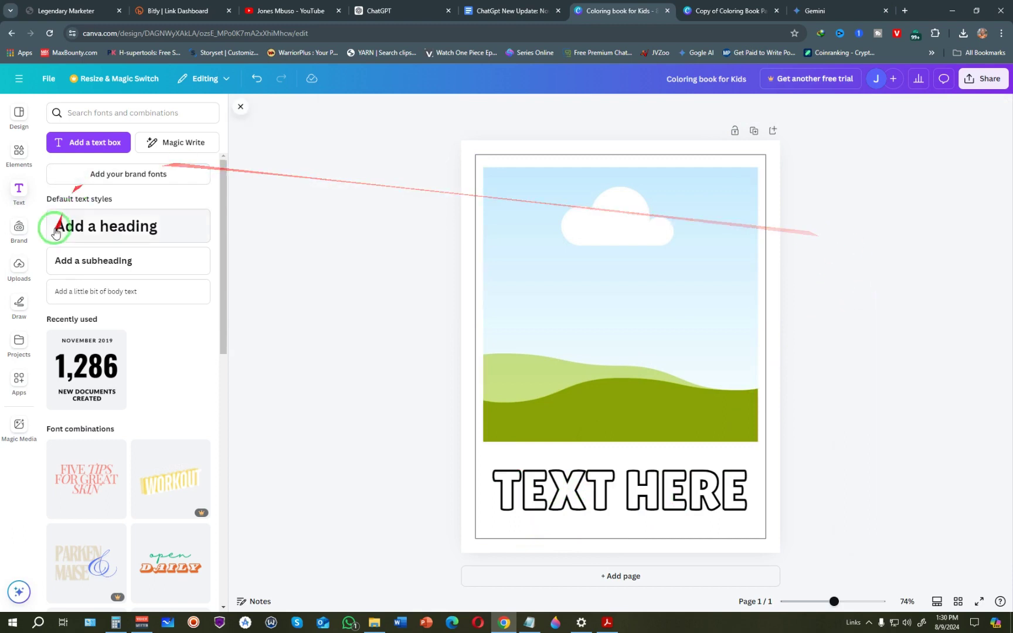
Step: Upload the cat drawing from the Downloads folder into the Uploads panel
click(18, 267)
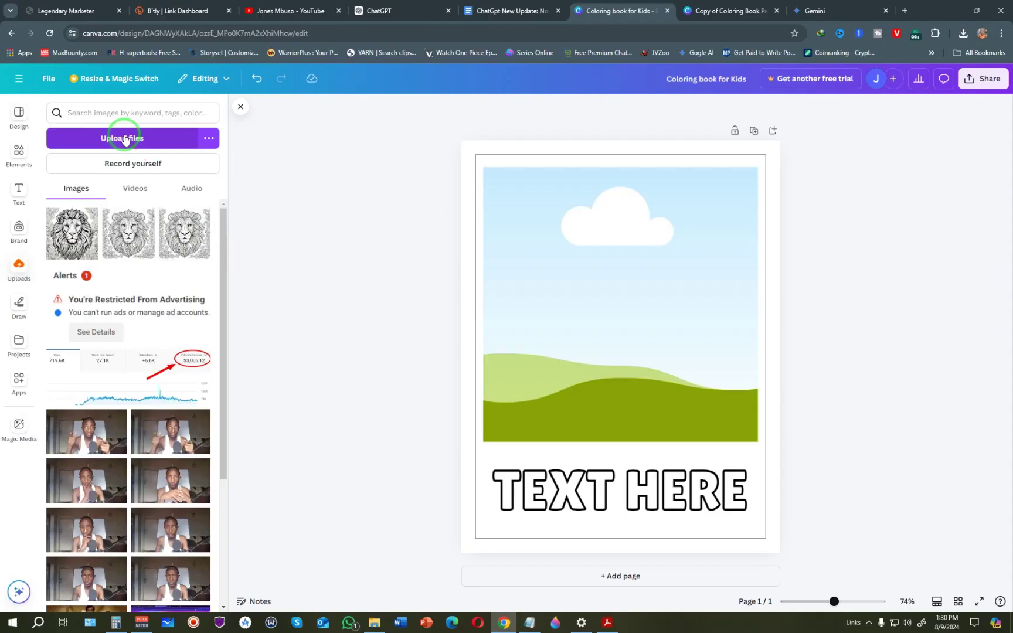
click(124, 138)
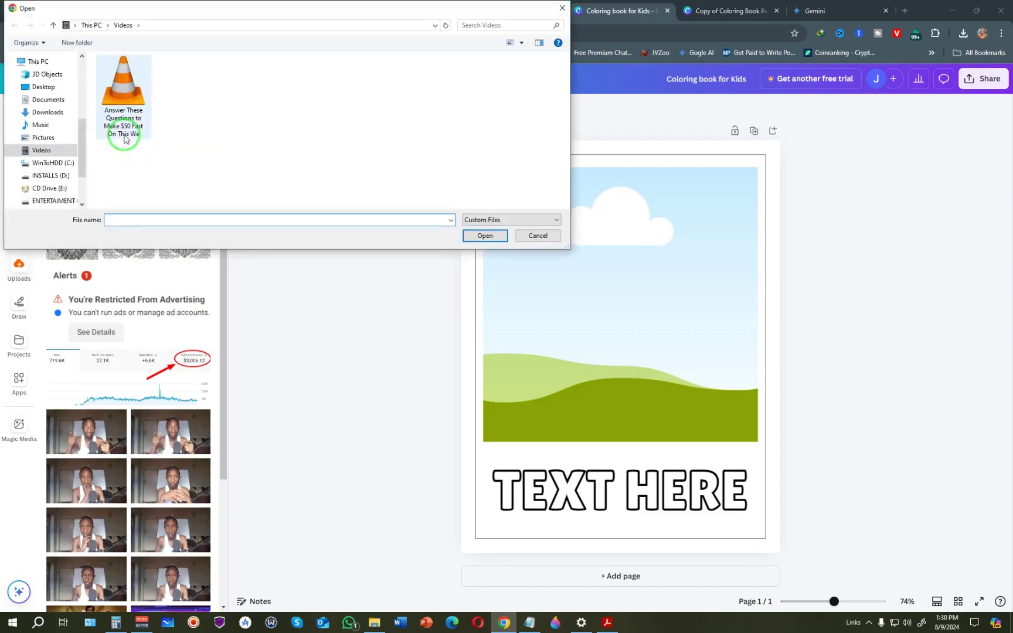
click(47, 112)
click(182, 109)
click(482, 235)
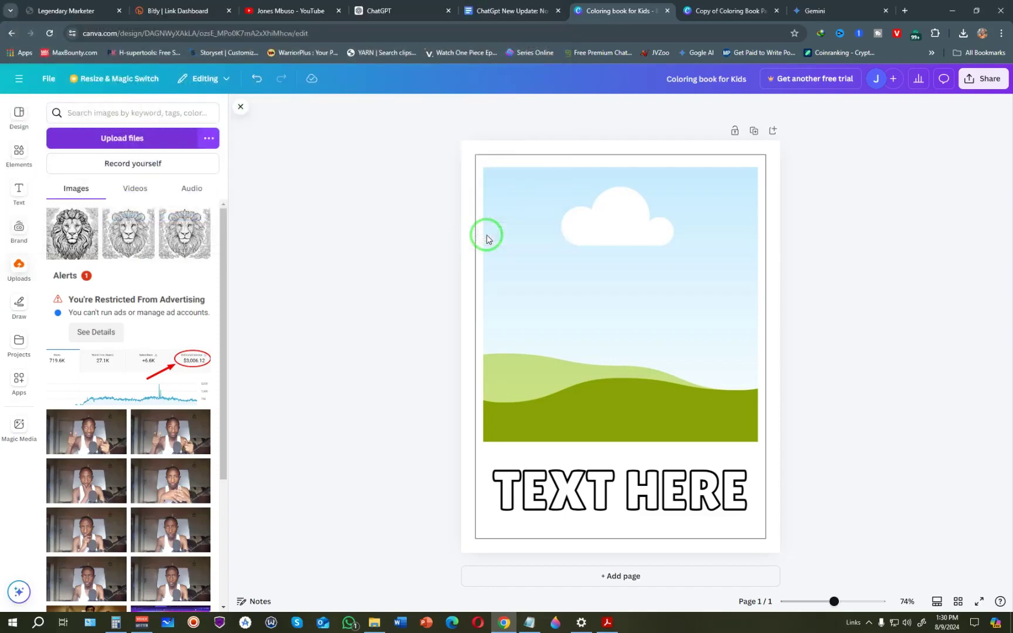
click(75, 242)
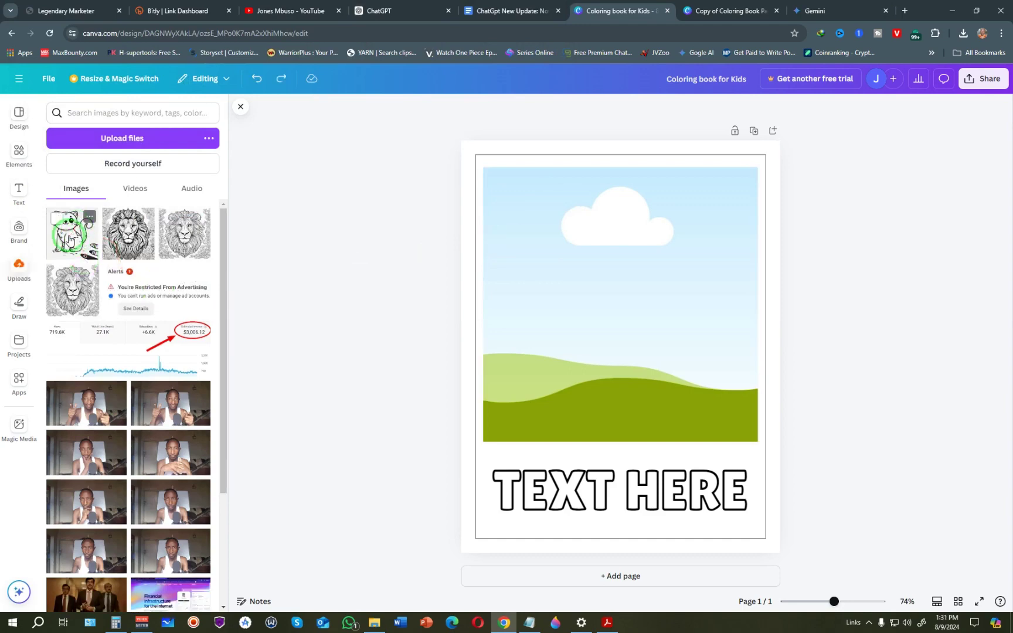
Step: Replace the frame's landscape placeholder with the uploaded cat drawing, then select the heading text
drag(76, 238, 538, 185)
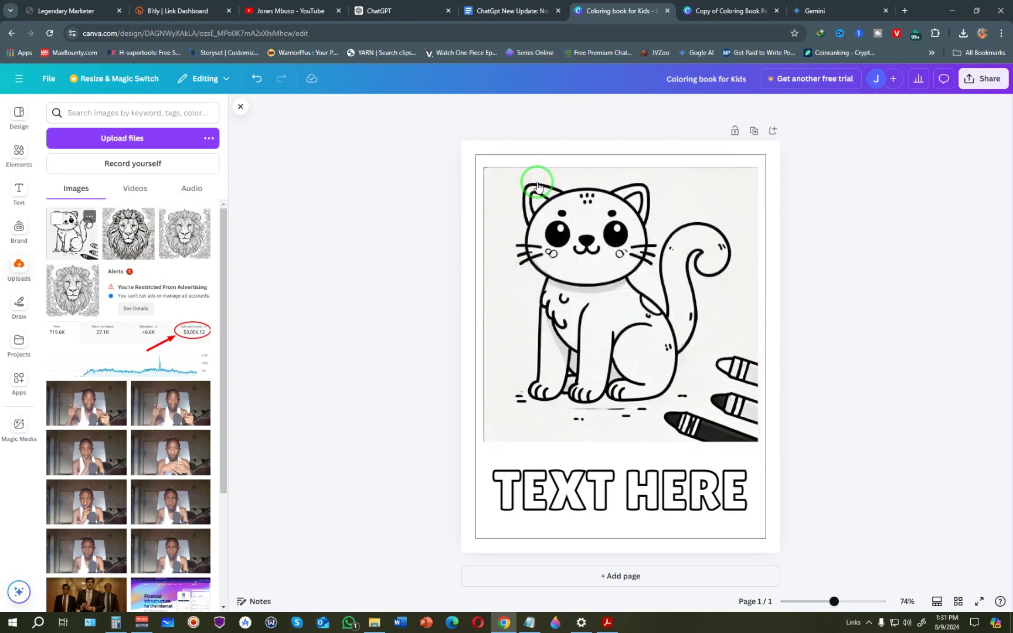
click(645, 188)
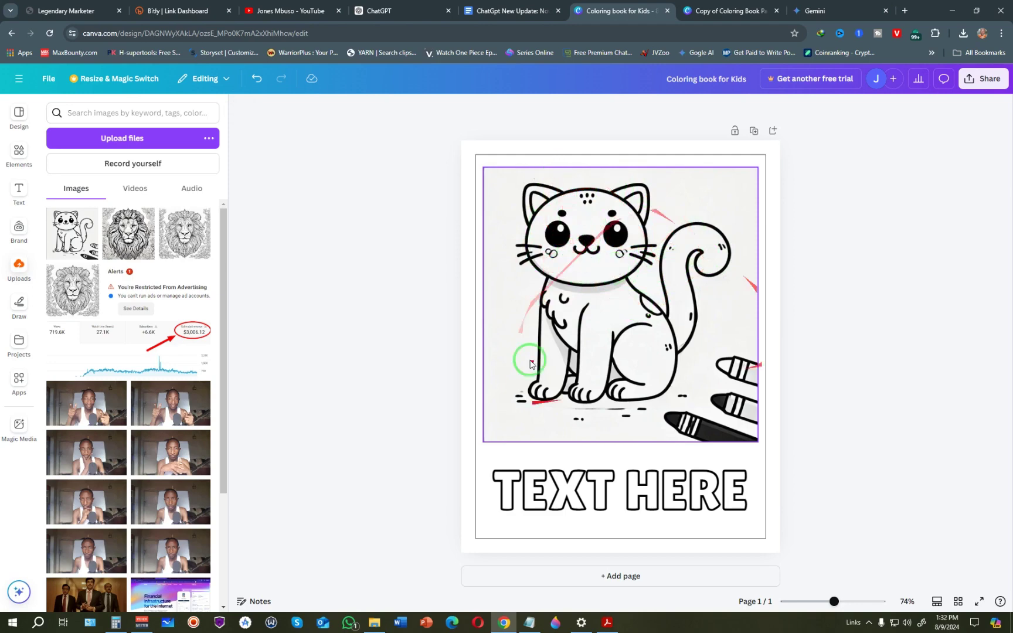
click(564, 483)
click(580, 487)
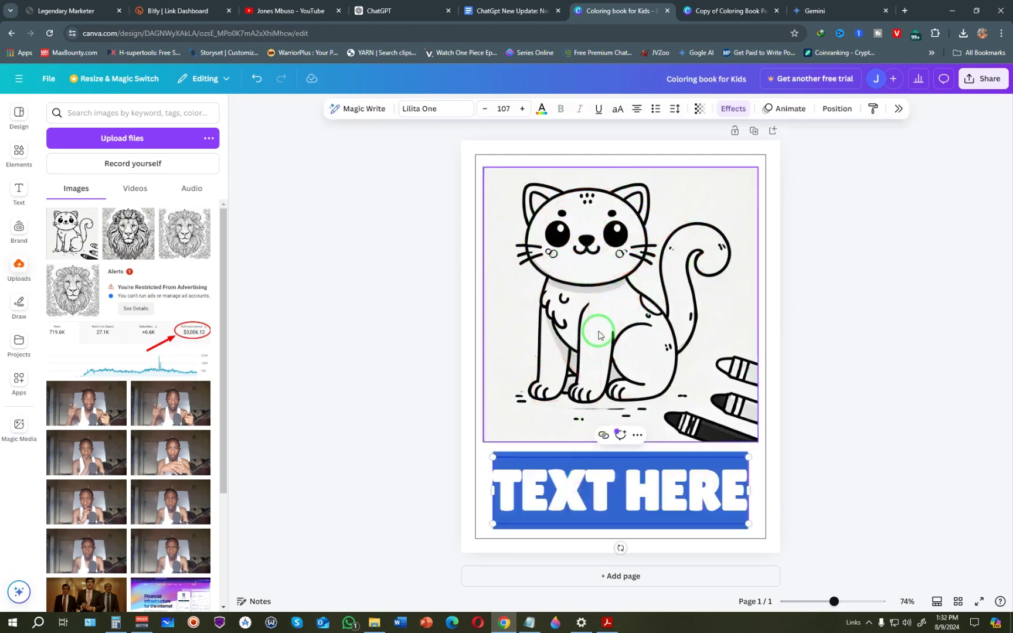
Step: Reword the hollow heading beneath the cat drawing to read 'CAT'
text(C FOR CAT)
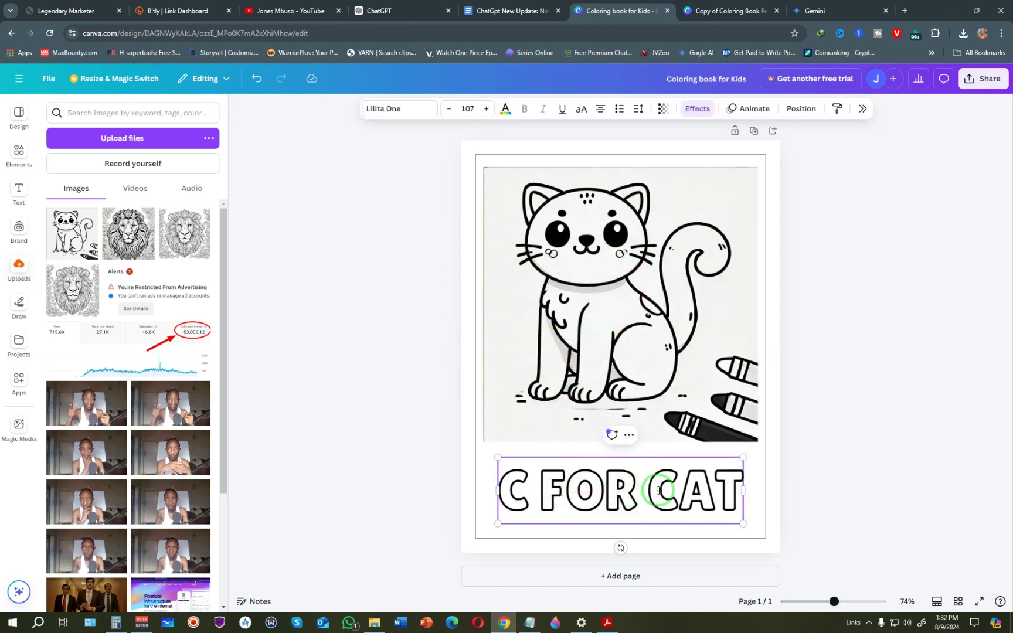
click(751, 462)
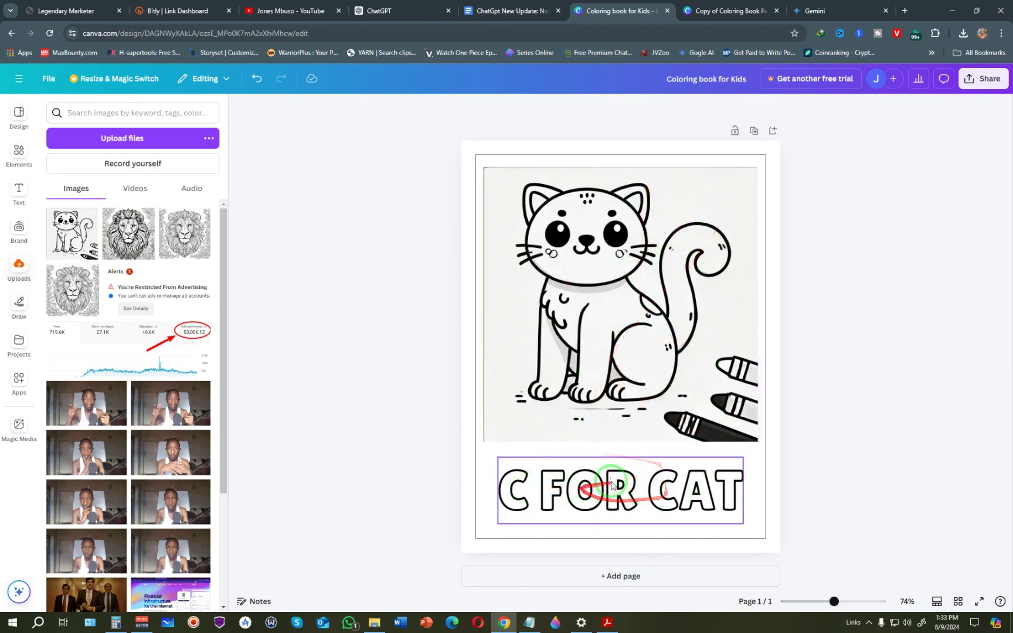
double_click(580, 492)
key(ctrl+z)
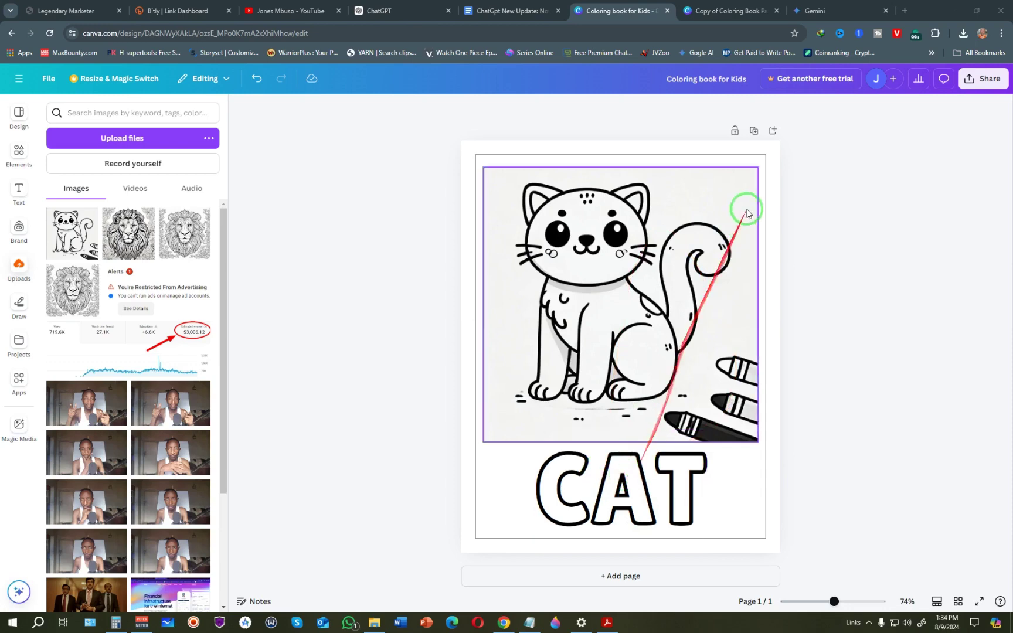
Step: Duplicate the cat page, swap in the lion drawing and retitle page 2 'LION'
click(754, 131)
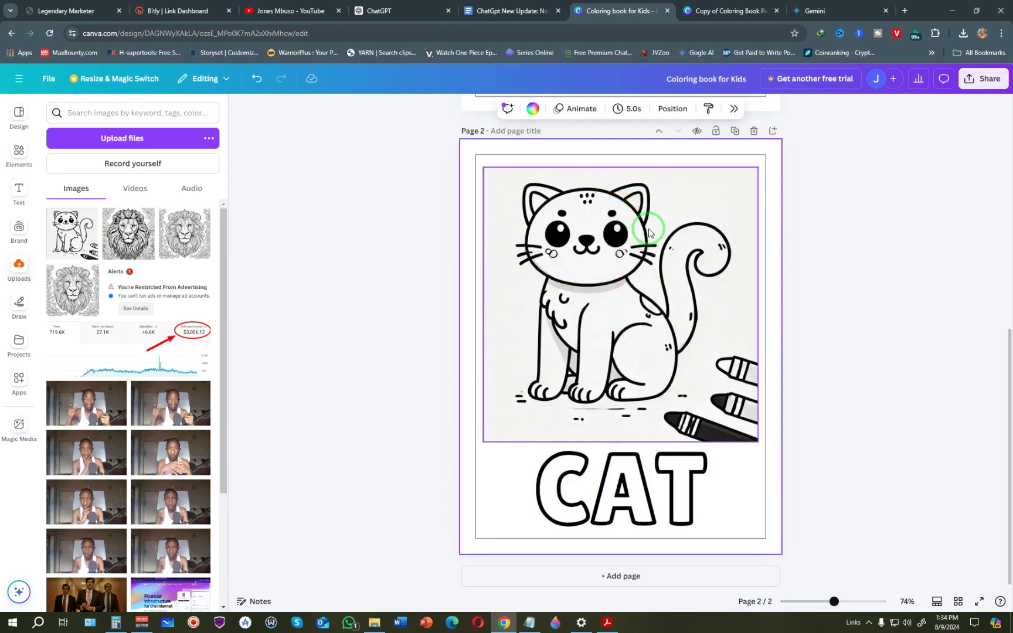
click(419, 267)
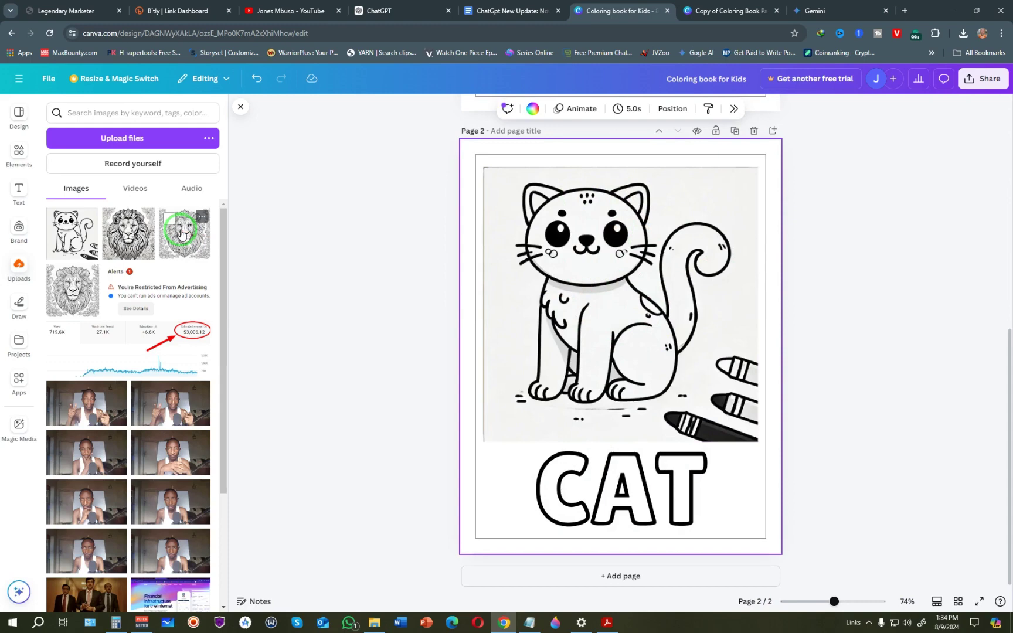
drag(182, 233, 545, 269)
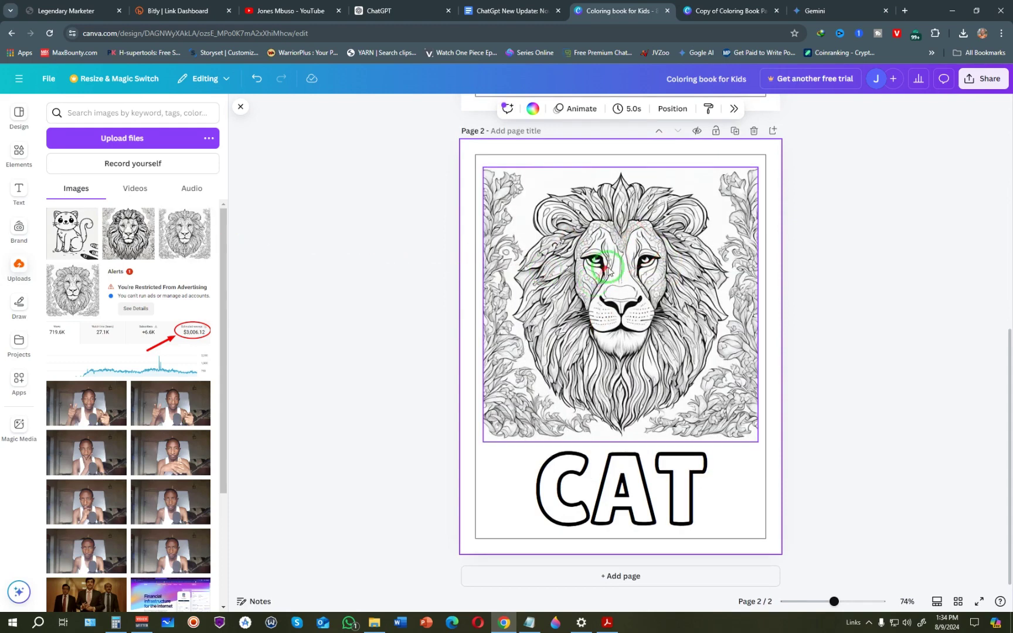
click(610, 469)
double_click(610, 467)
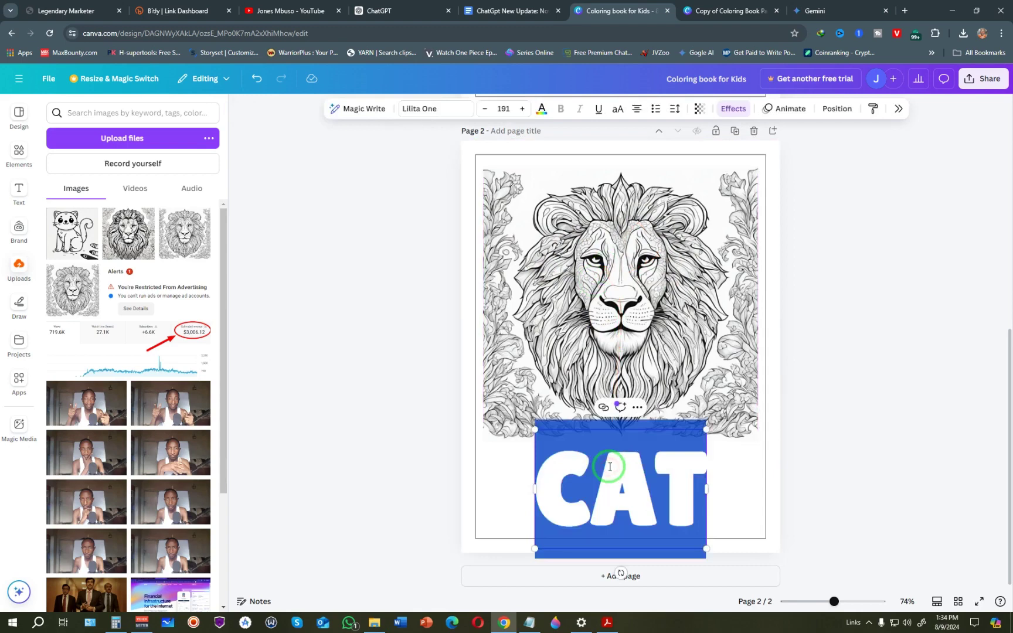
text(LION)
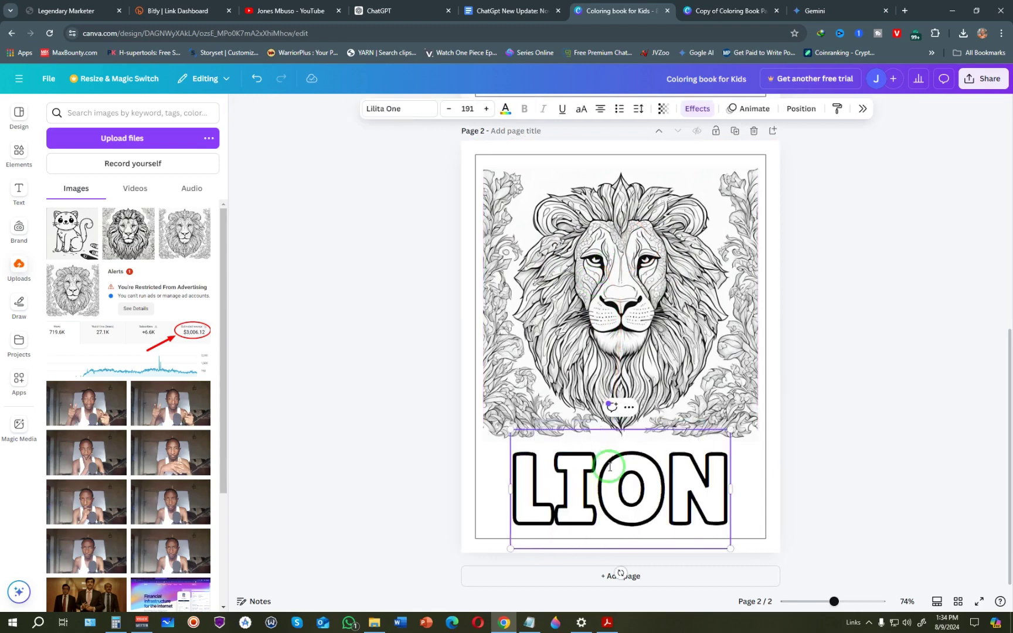
click(811, 287)
Step: Switch to the 'Copy of Coloring Book Page Template' browser tab
scroll(736, 390, up, 4)
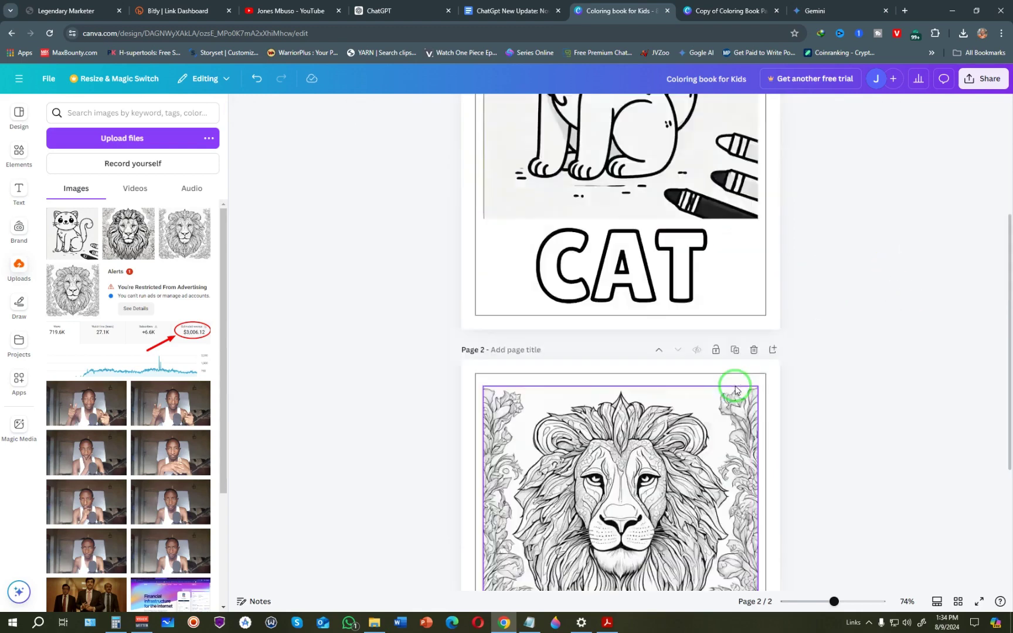
scroll(720, 287, up, 2)
scroll(712, 287, down, 6)
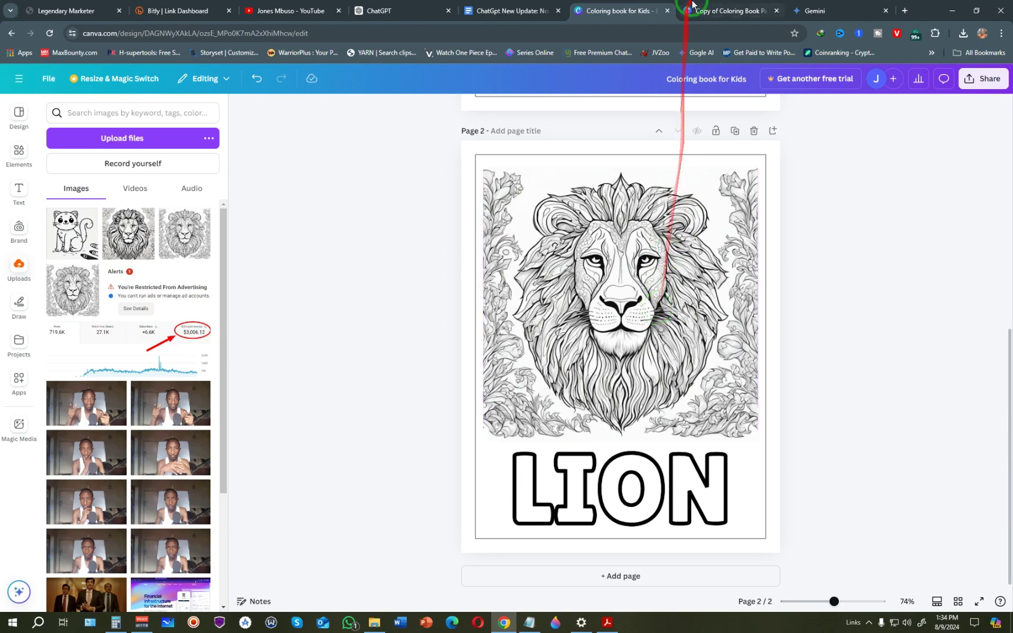
click(719, 8)
Step: Hide the Elements panel, review all 52 pages in Grid view, then reopen page 1
click(886, 260)
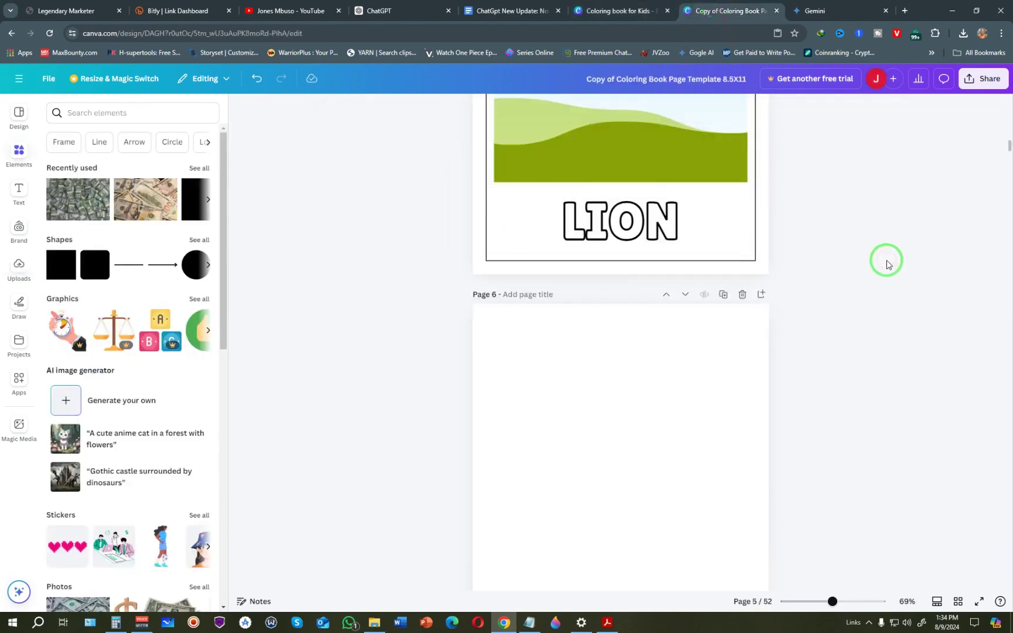
scroll(886, 264, up, 2)
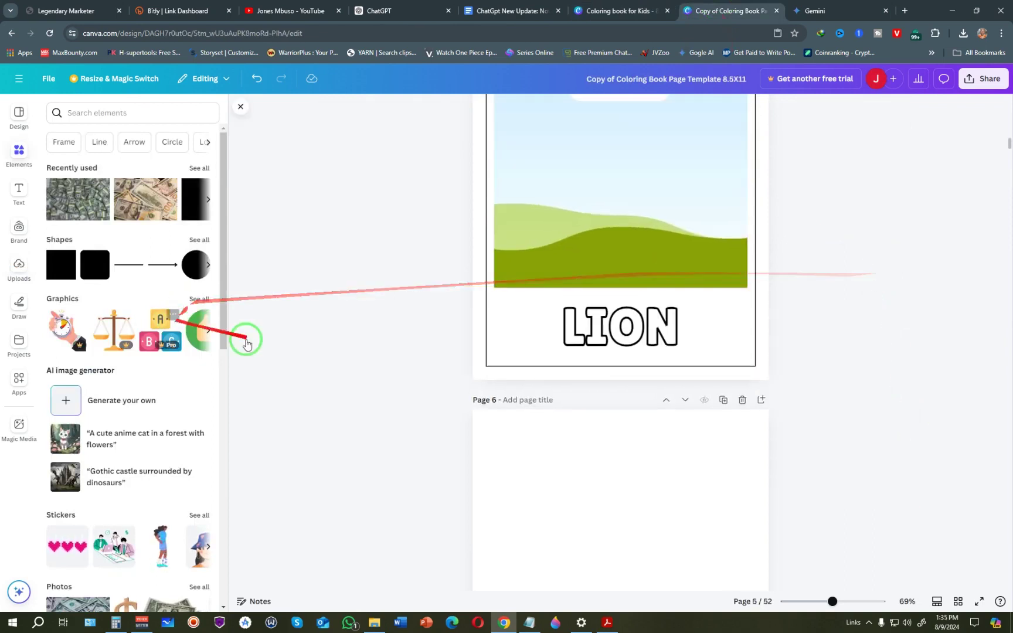
click(240, 110)
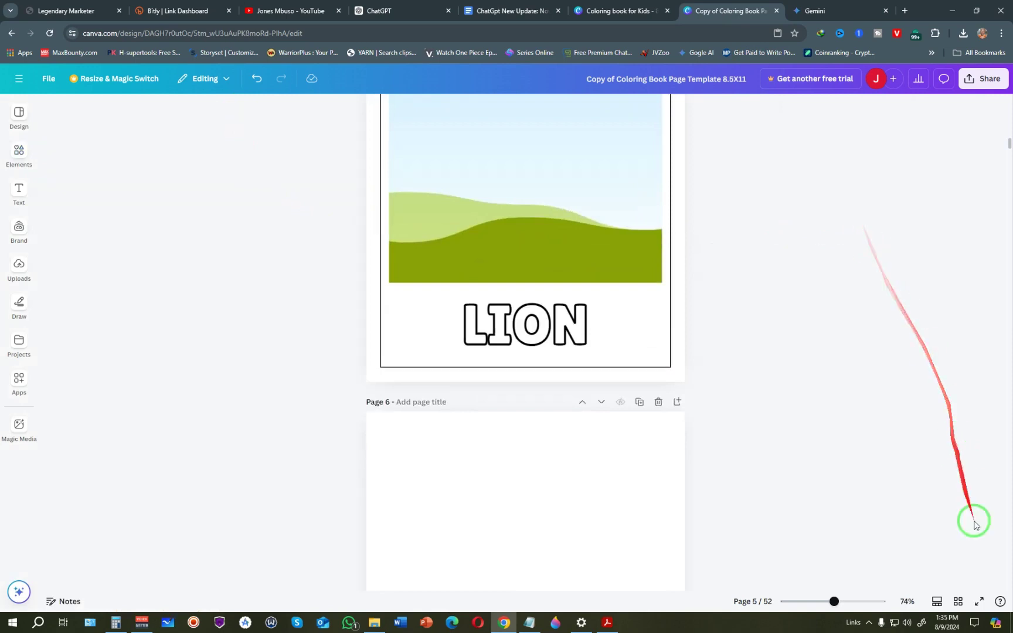
click(958, 602)
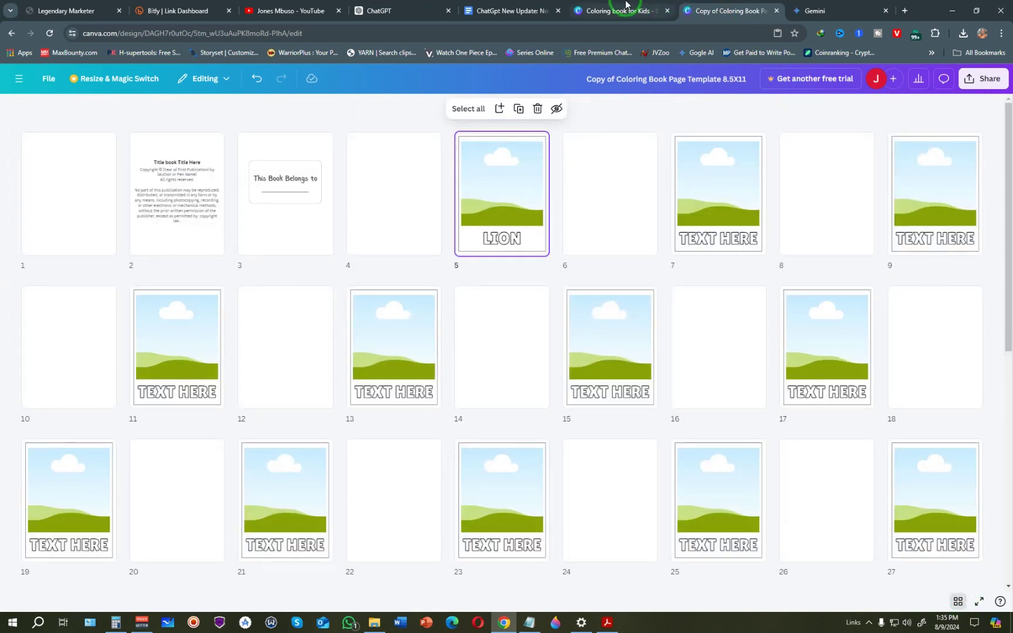
mouse_move(626, 4)
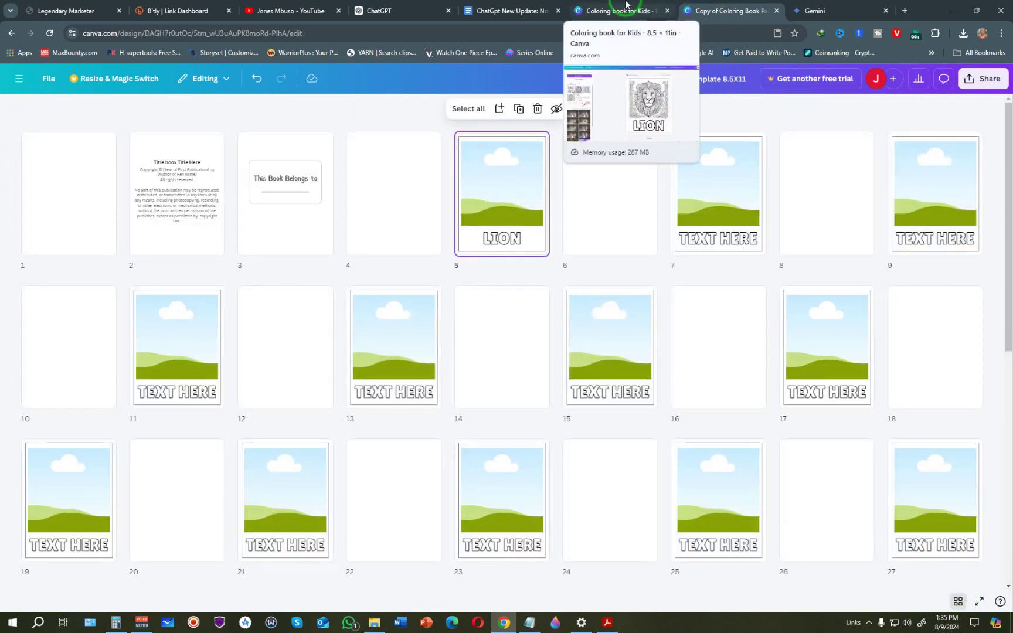
mouse_move(346, 185)
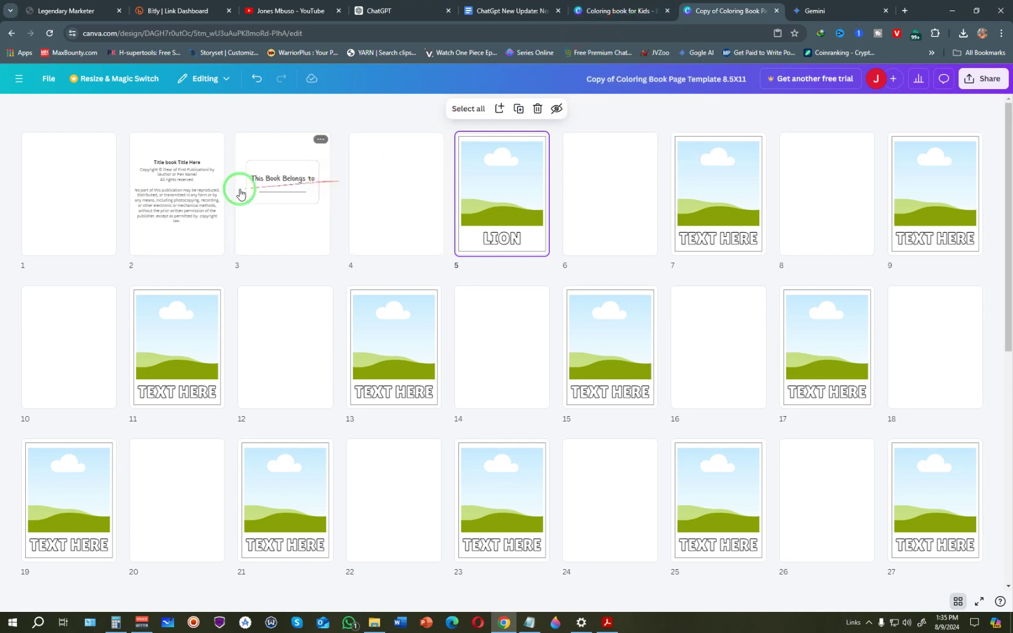
click(58, 179)
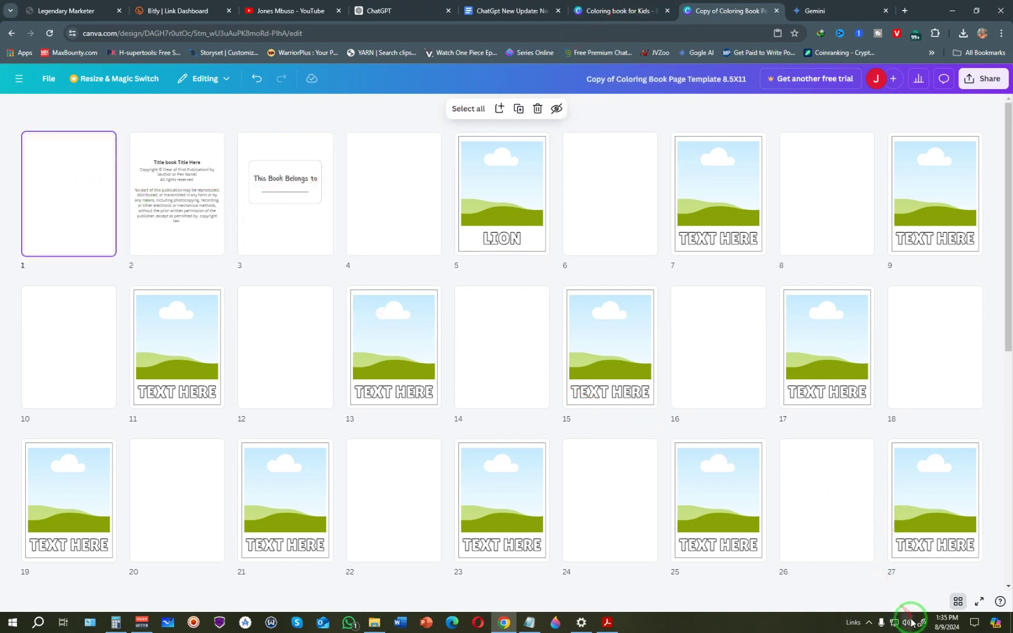
click(958, 602)
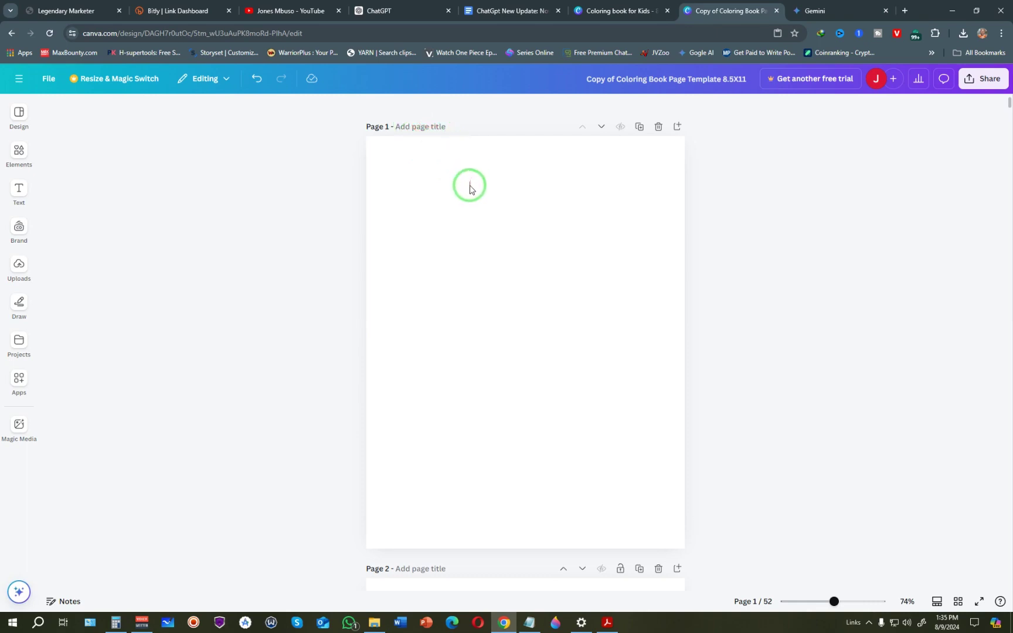
scroll(469, 189, down, 5)
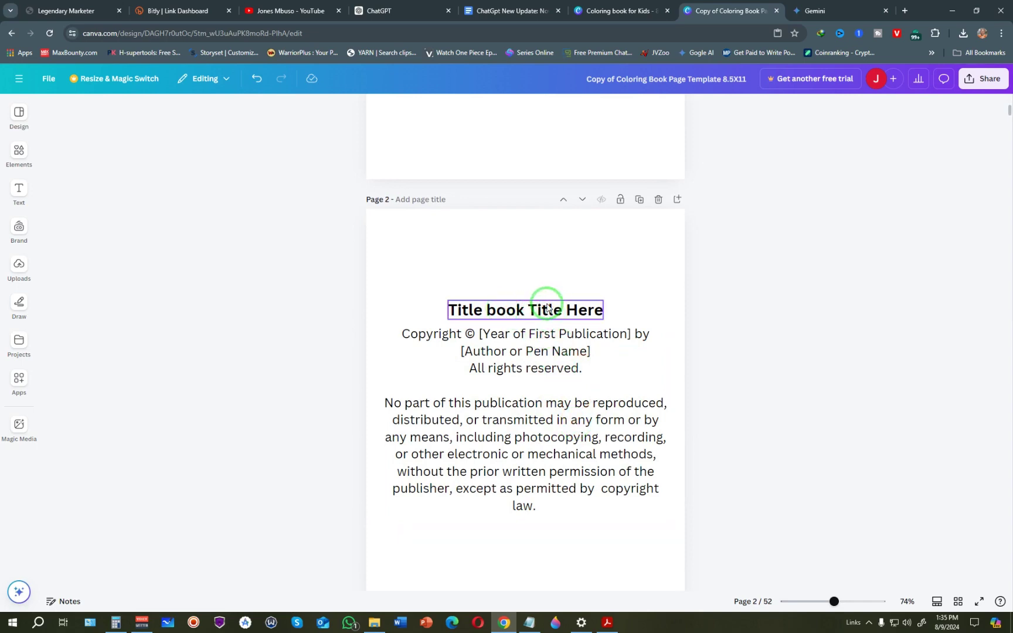
scroll(549, 306, down, 1)
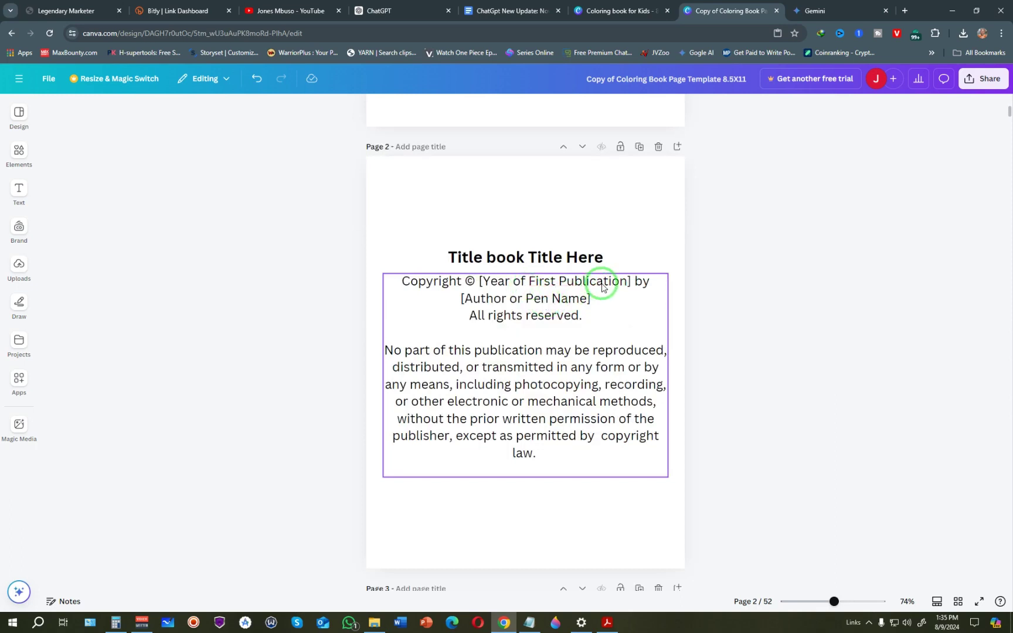
scroll(601, 312, down, 6)
mouse_move(593, 317)
mouse_down()
mouse_move(459, 412)
mouse_move(491, 378)
mouse_move(447, 374)
mouse_move(584, 425)
mouse_up()
scroll(570, 346, down, 6)
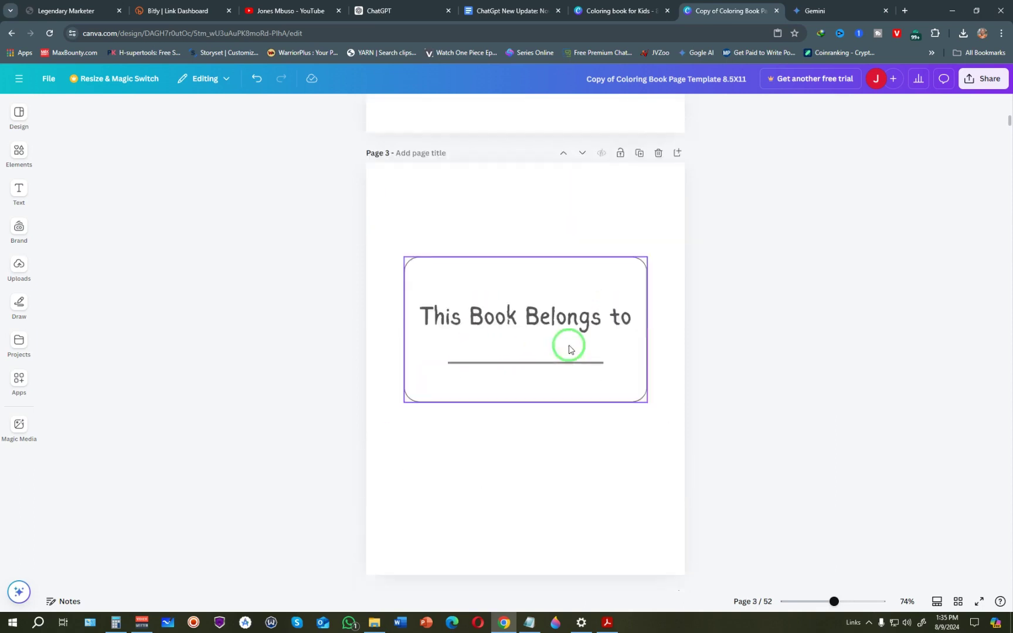
scroll(568, 346, down, 3)
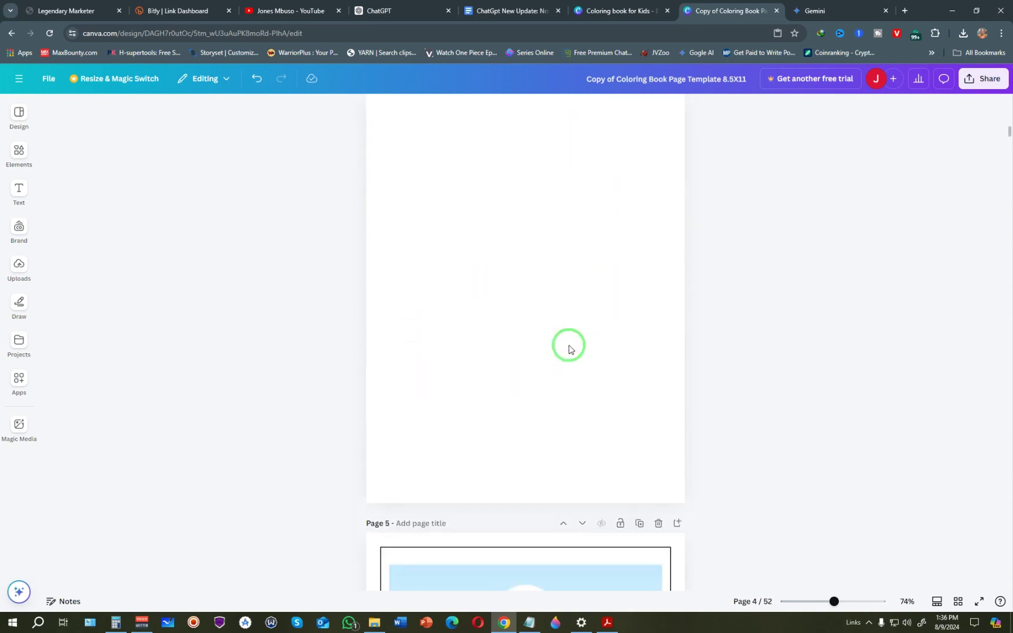
scroll(566, 340, up, 3)
mouse_move(562, 332)
mouse_down()
mouse_move(520, 332)
mouse_move(396, 170)
mouse_move(516, 262)
mouse_move(537, 302)
mouse_up()
scroll(521, 332, down, 10)
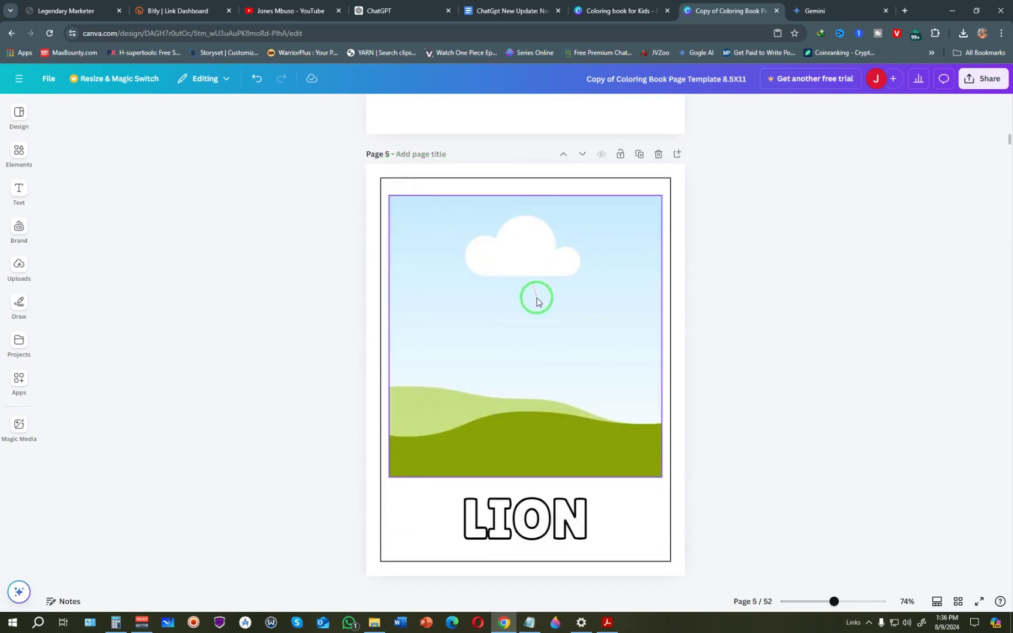
Step: In 'Coloring book for Kids', insert blank pages after the LION and CAT pages, then view all four in Grid view
click(616, 11)
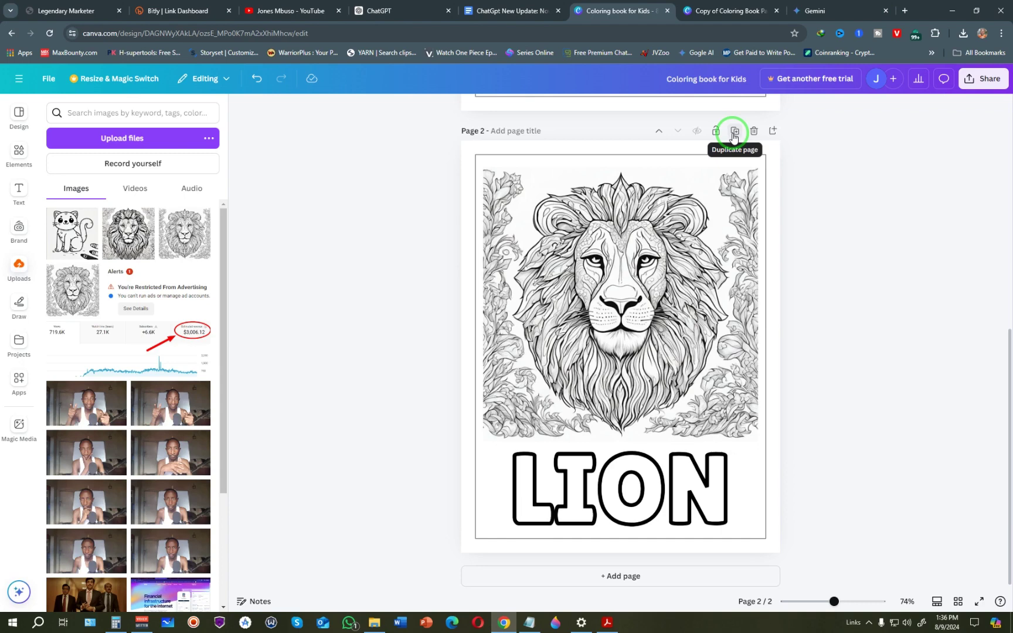
click(772, 130)
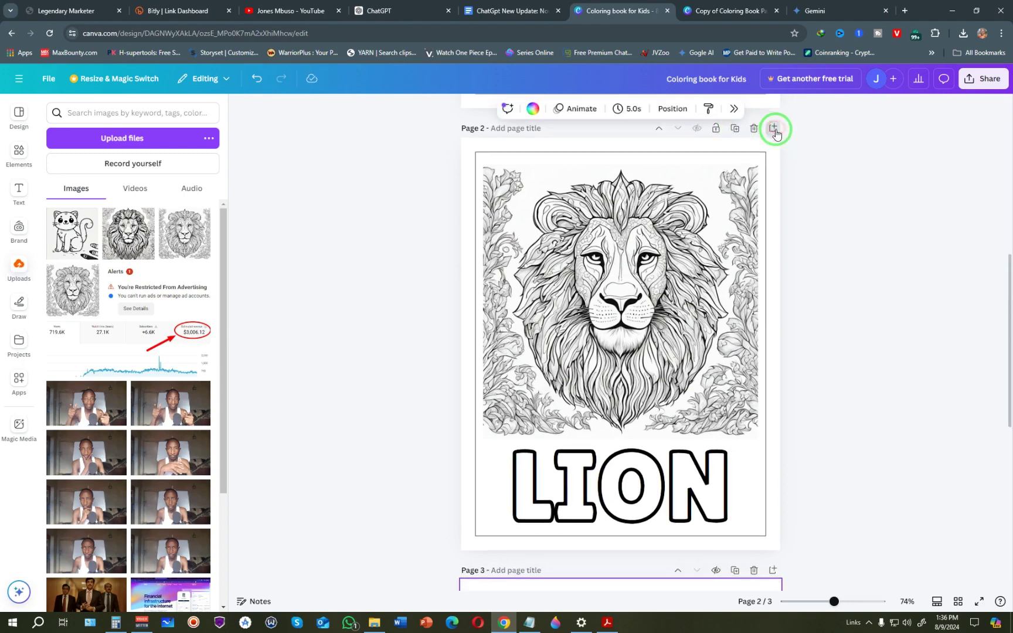
scroll(621, 324, up, 15)
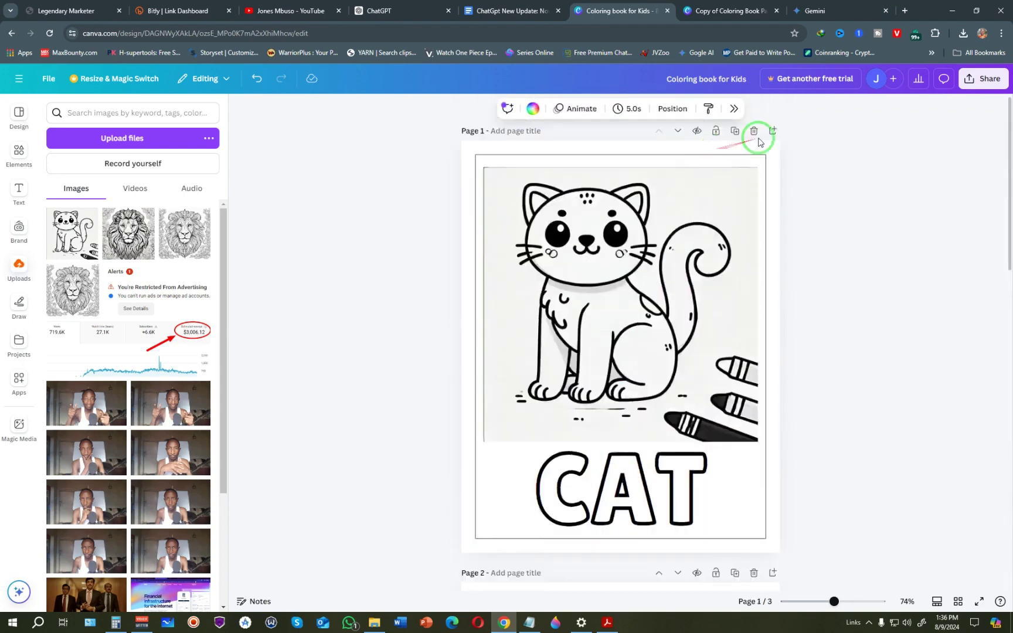
click(774, 130)
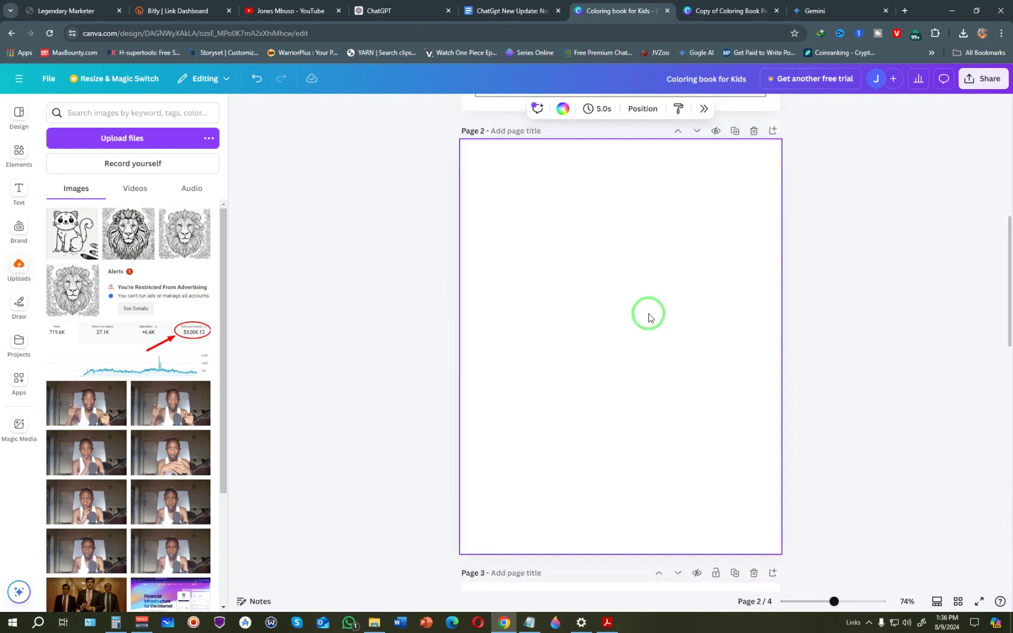
scroll(648, 317, up, 5)
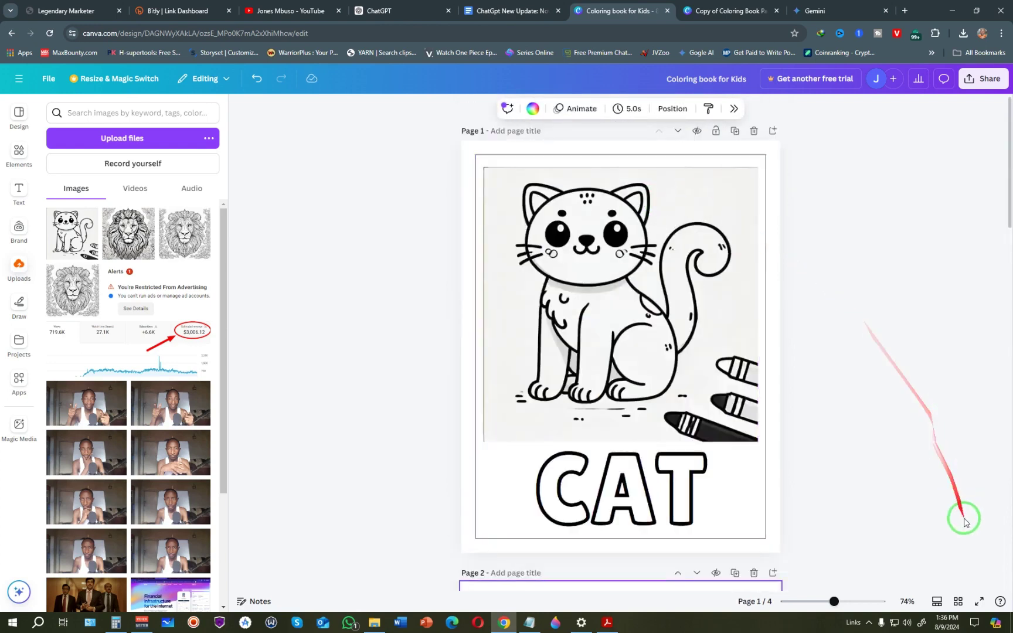
click(958, 601)
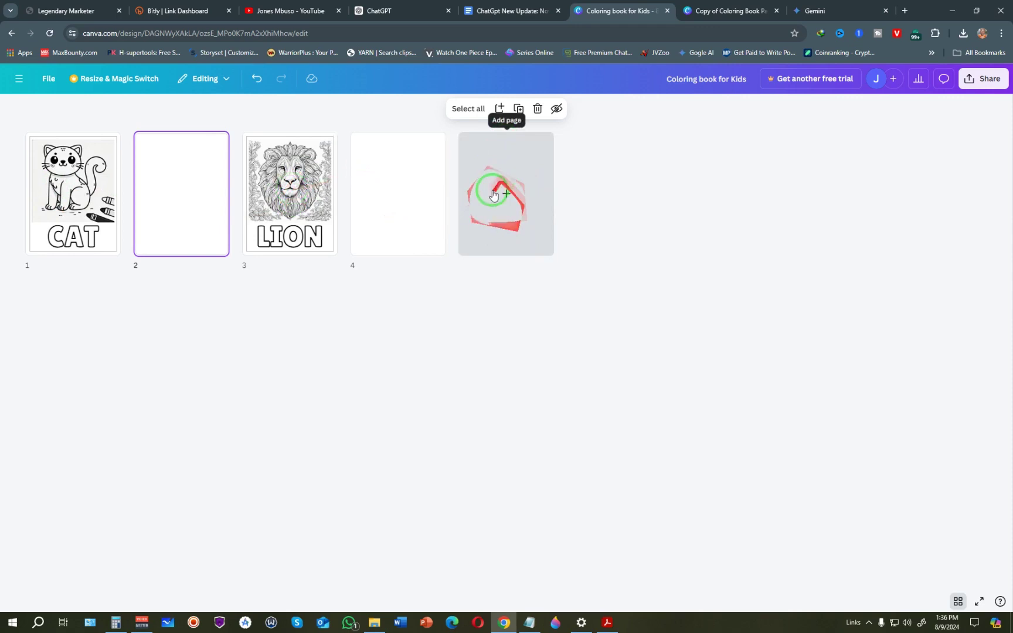
Step: Return to the 'Copy of Coloring Book Page Template' design and scroll back up through pages 4 to 2
click(725, 3)
scroll(389, 255, up, 5)
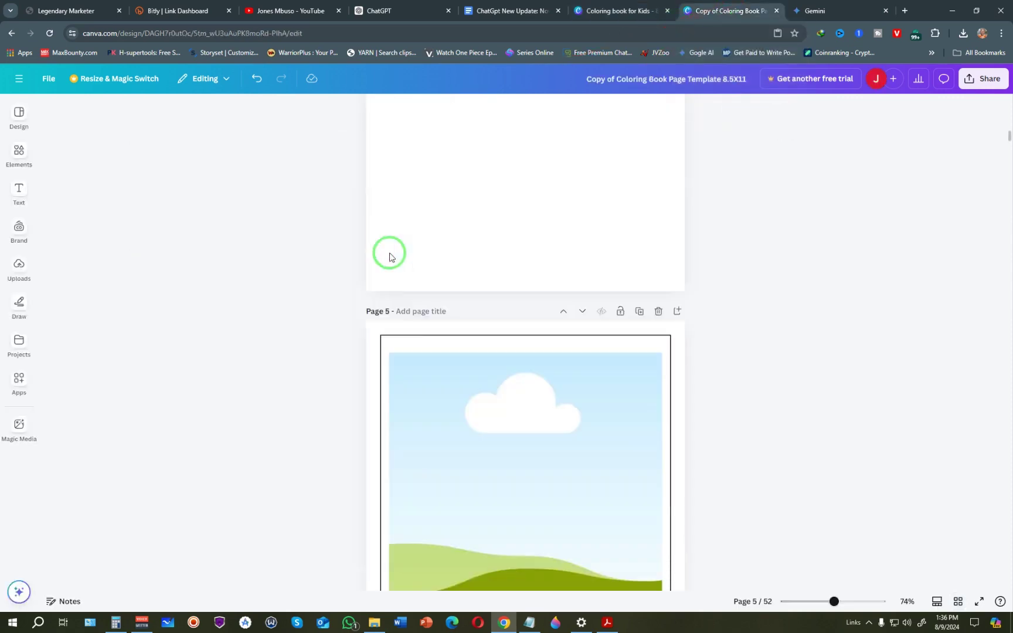
scroll(389, 257, up, 5)
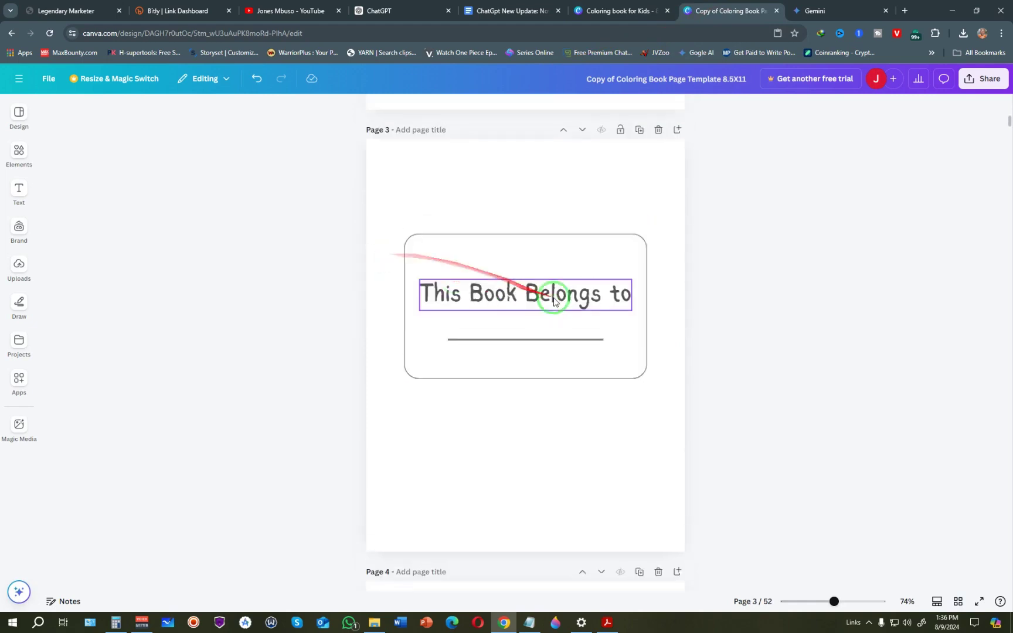
scroll(554, 296, up, 5)
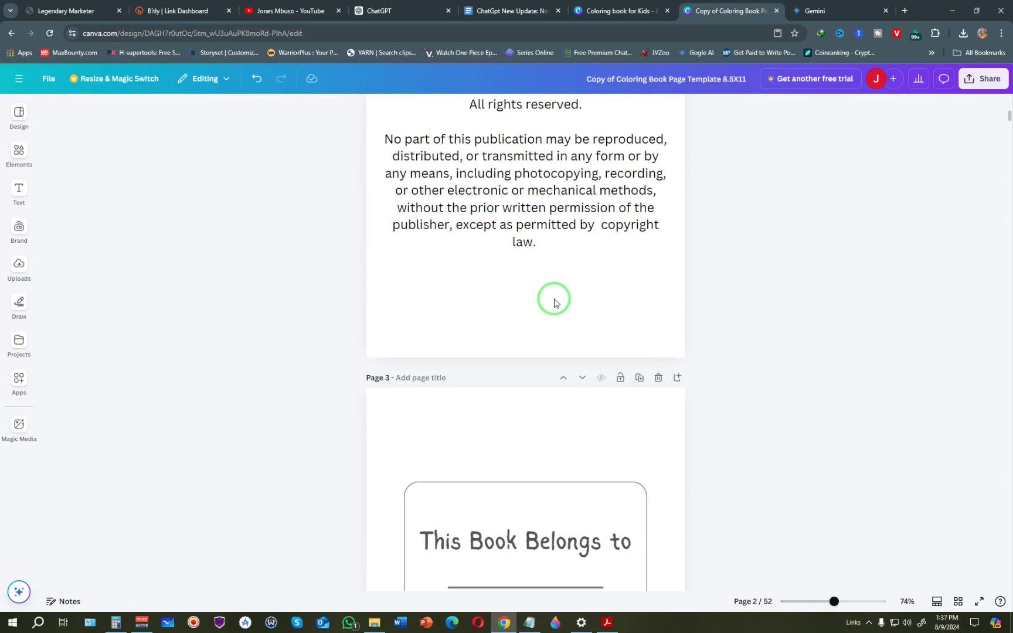
scroll(555, 301, up, 5)
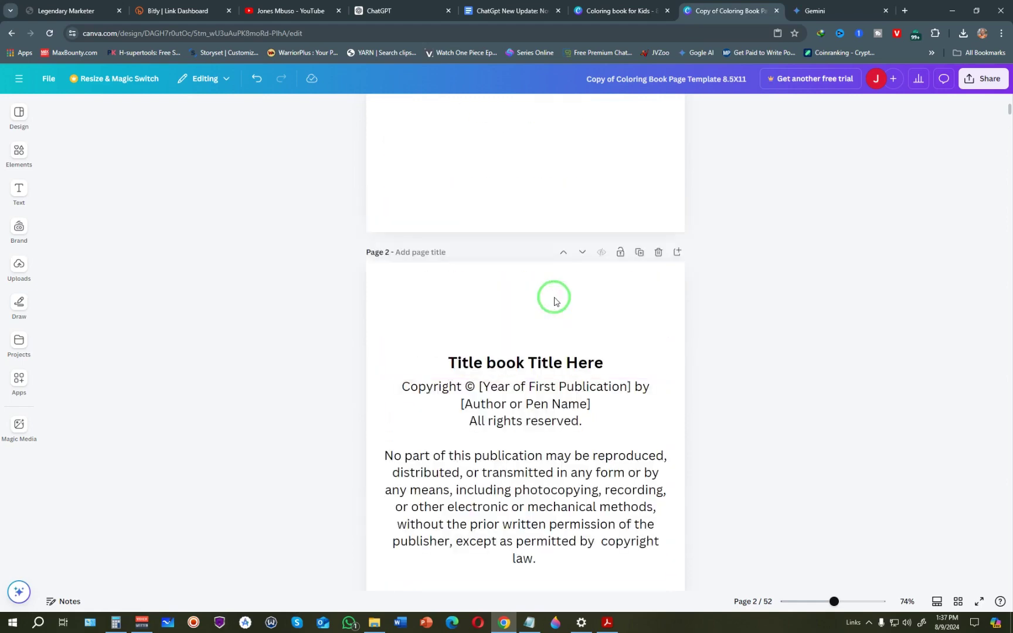
scroll(554, 299, down, 5)
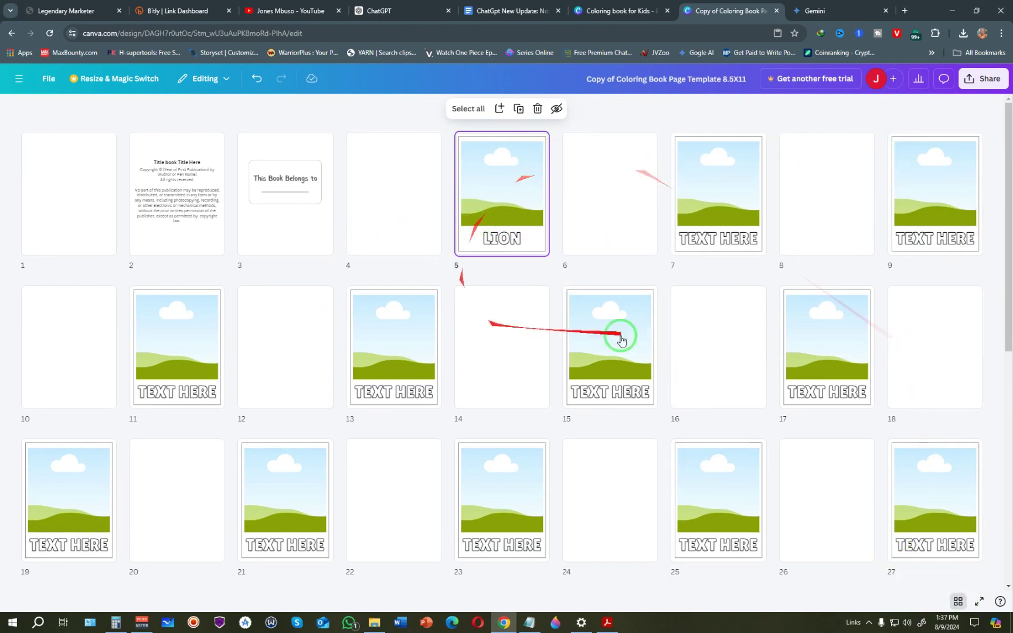
Step: Download the 52-page template with file type PDF Print, then close the download panel
click(983, 82)
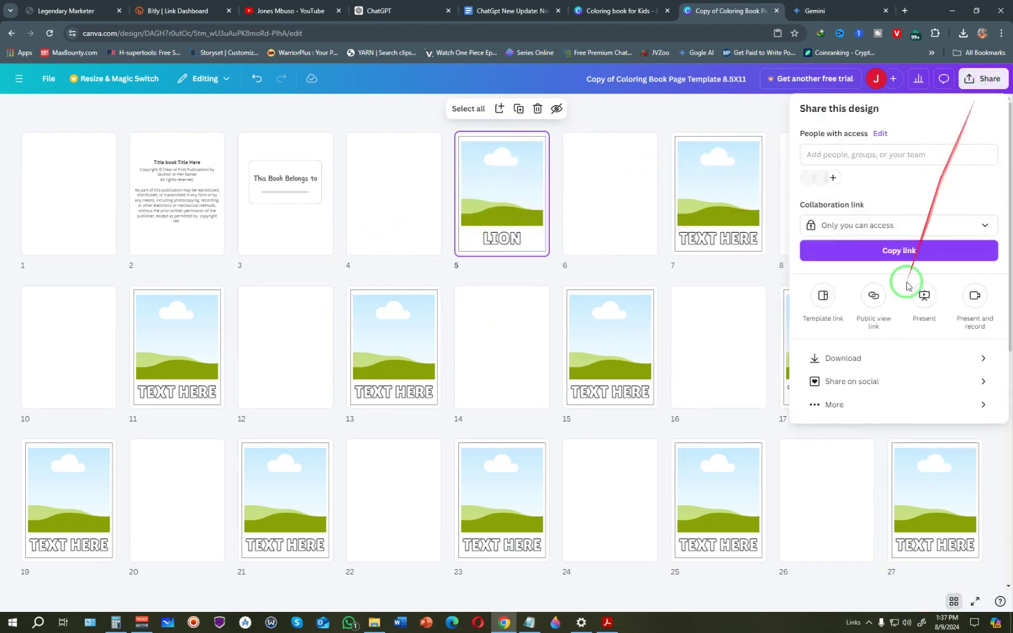
click(901, 366)
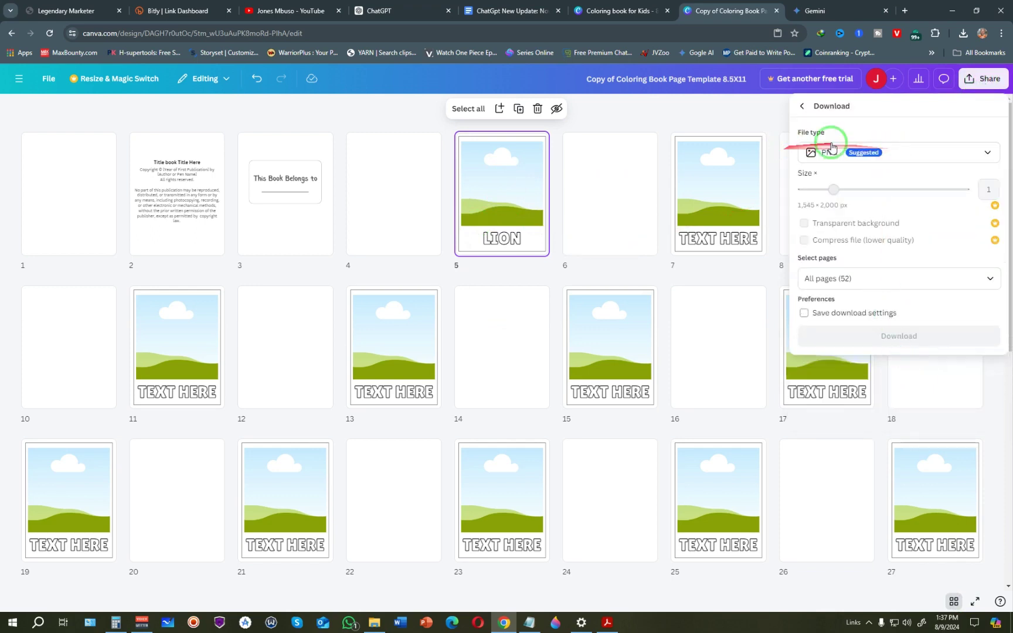
click(937, 153)
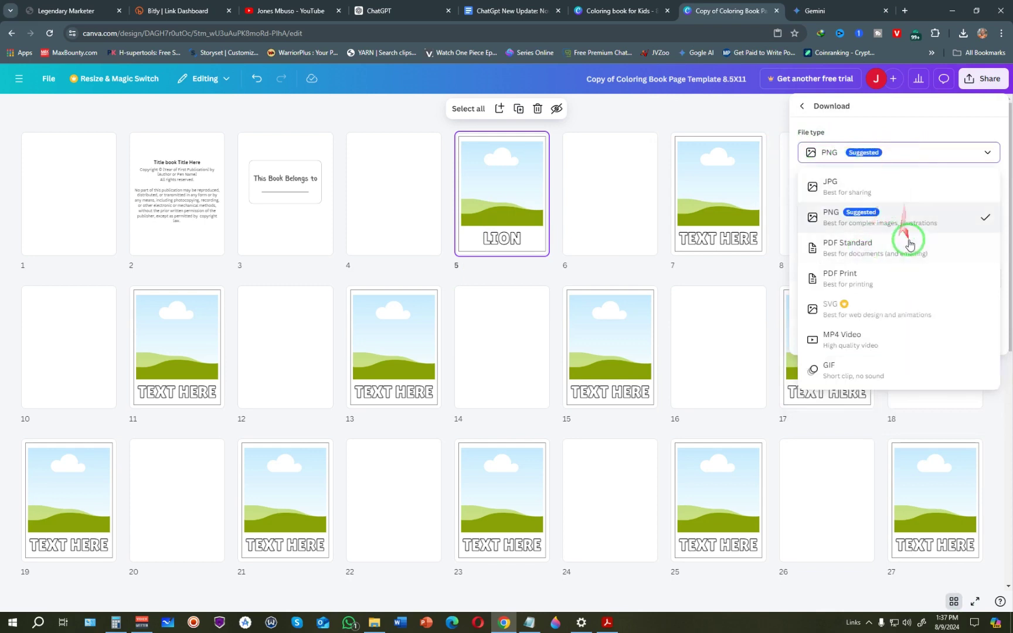
click(852, 277)
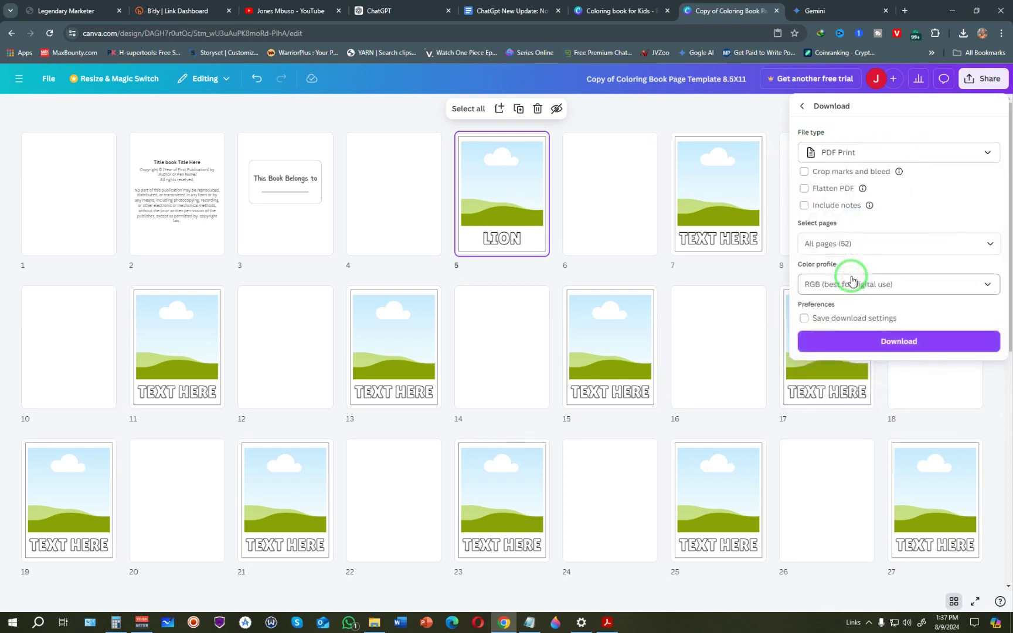
click(904, 345)
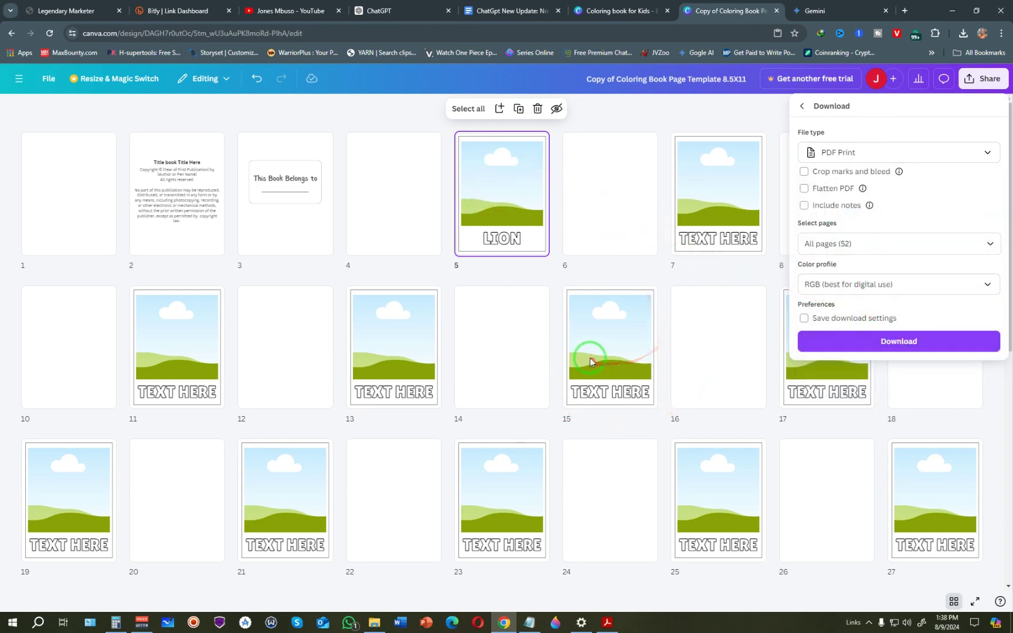
click(590, 362)
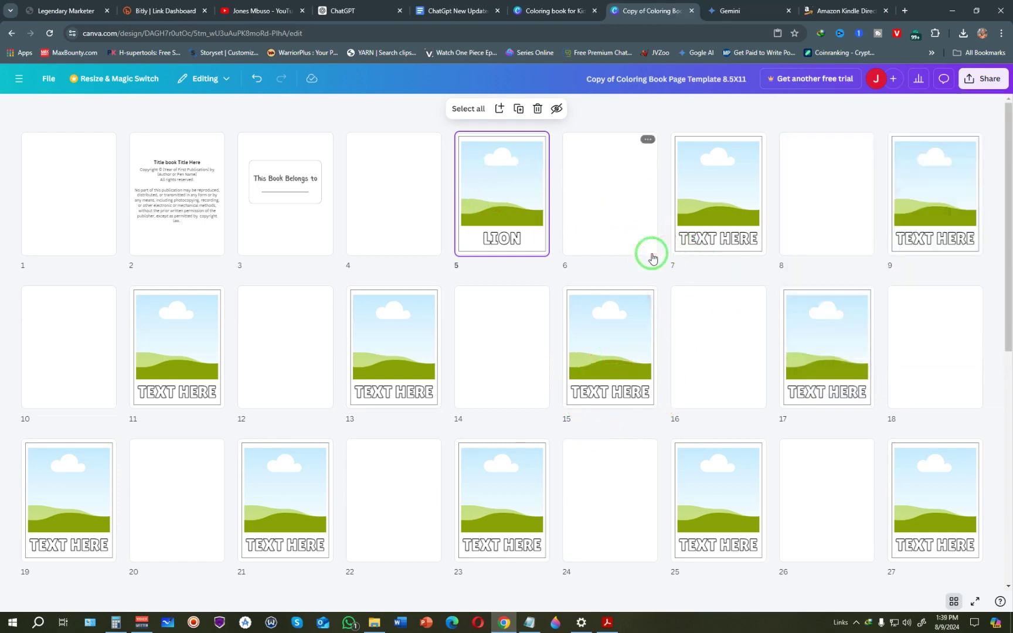
Step: Switch to the Amazon Kindle Direct Publishing tab to view the KDP Bookshelf
click(844, 11)
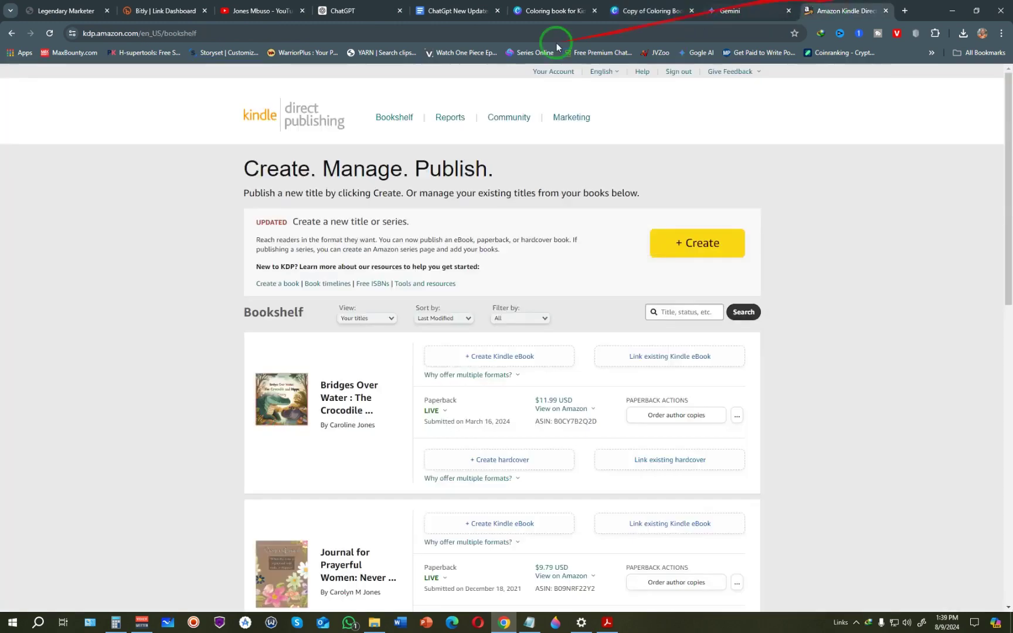